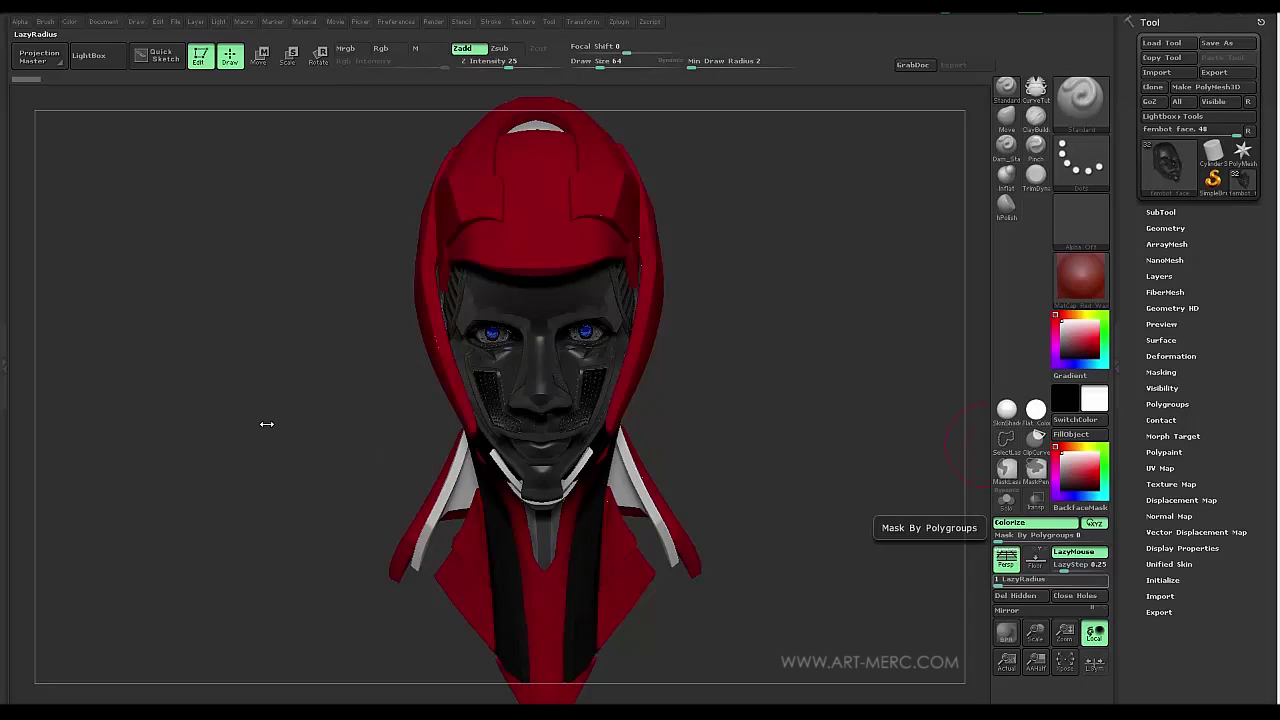
# Examine the red-hooded robot head from the front and at an angle, and open its subtool list
pyautogui.moveTo(255, 423); pyautogui.dragTo(265, 409)
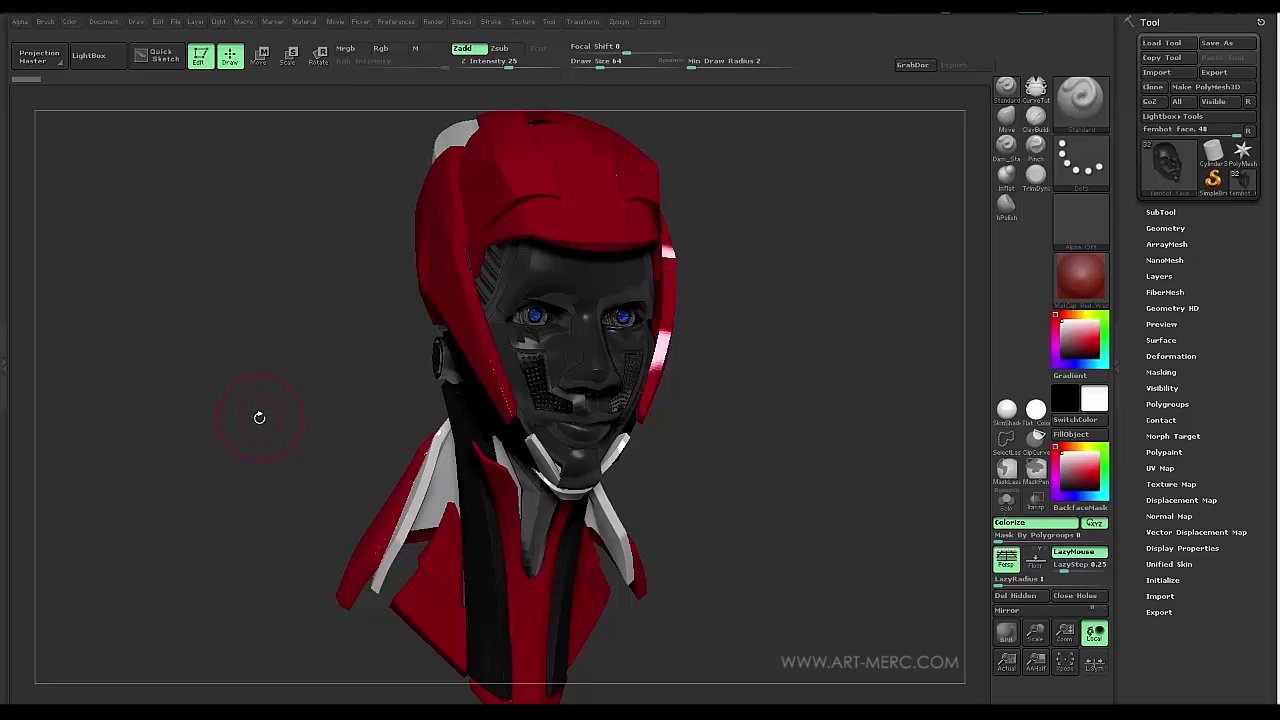
pyautogui.moveTo(262, 402); pyautogui.dragTo(239, 414)
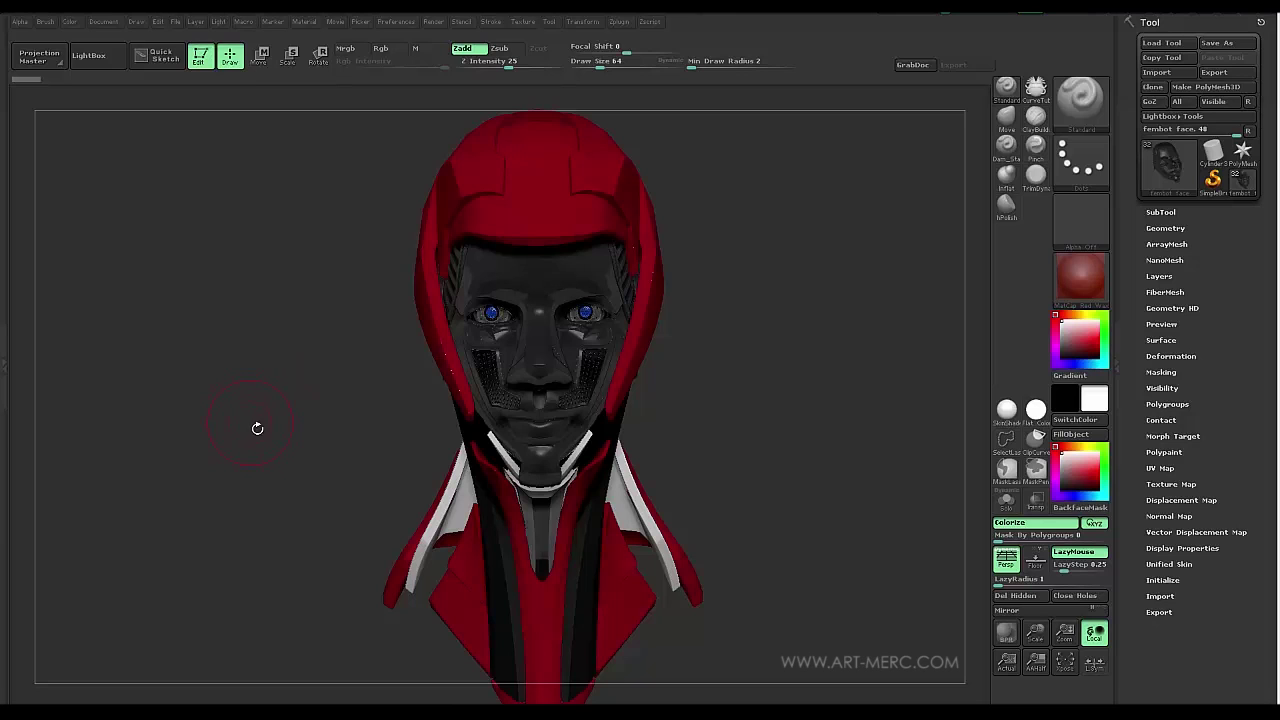
pyautogui.moveTo(282, 442)
pyautogui.mouseDown()
pyautogui.moveTo(257, 374)
pyautogui.moveTo(258, 405)
pyautogui.moveTo(277, 377)
pyautogui.moveTo(255, 388)
pyautogui.moveTo(274, 400)
pyautogui.moveTo(287, 362)
pyautogui.moveTo(281, 387)
pyautogui.mouseUp()
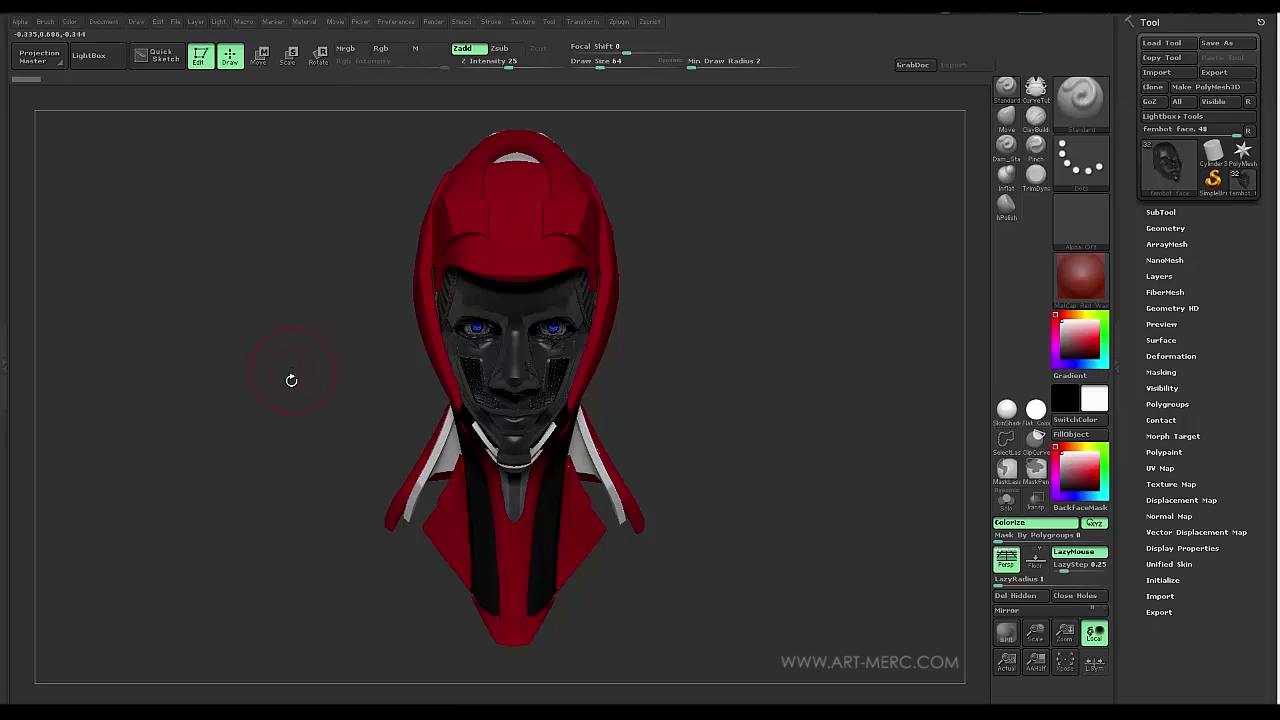
pyautogui.moveTo(298, 359)
pyautogui.mouseDown()
pyautogui.moveTo(303, 392)
pyautogui.moveTo(291, 374)
pyautogui.moveTo(307, 375)
pyautogui.mouseUp()
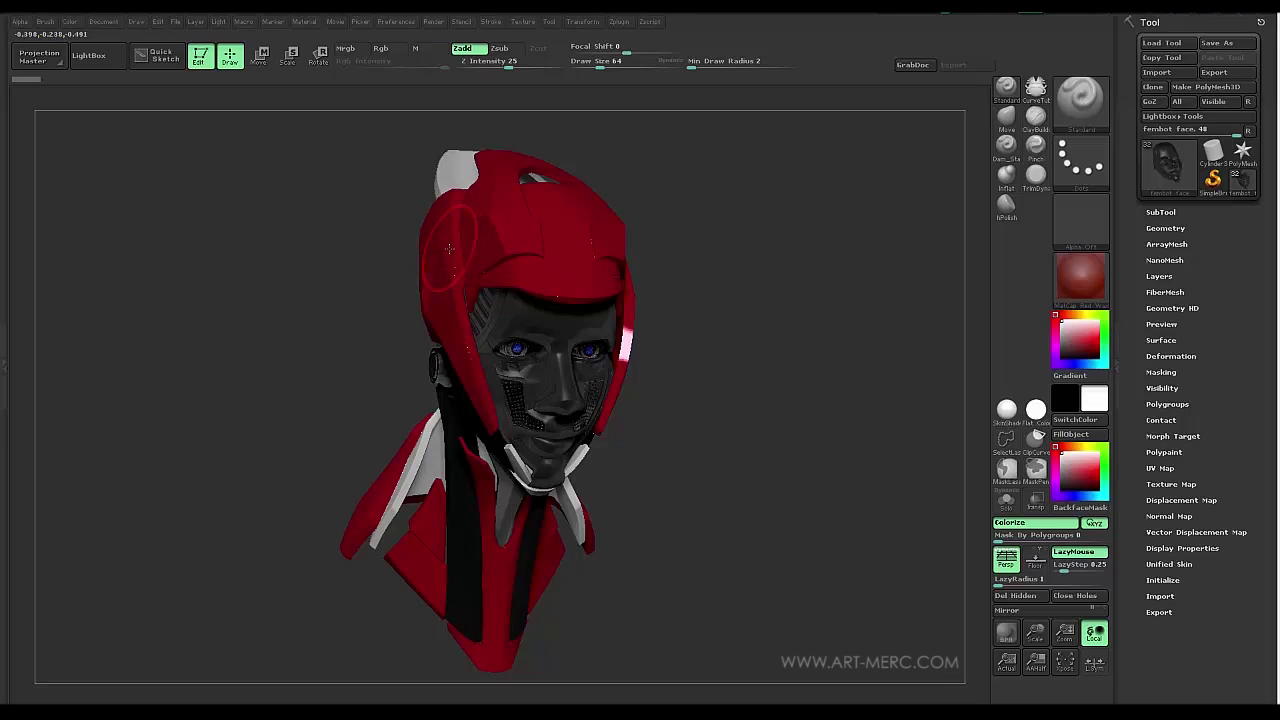
pyautogui.moveTo(333, 241); pyautogui.dragTo(319, 278)
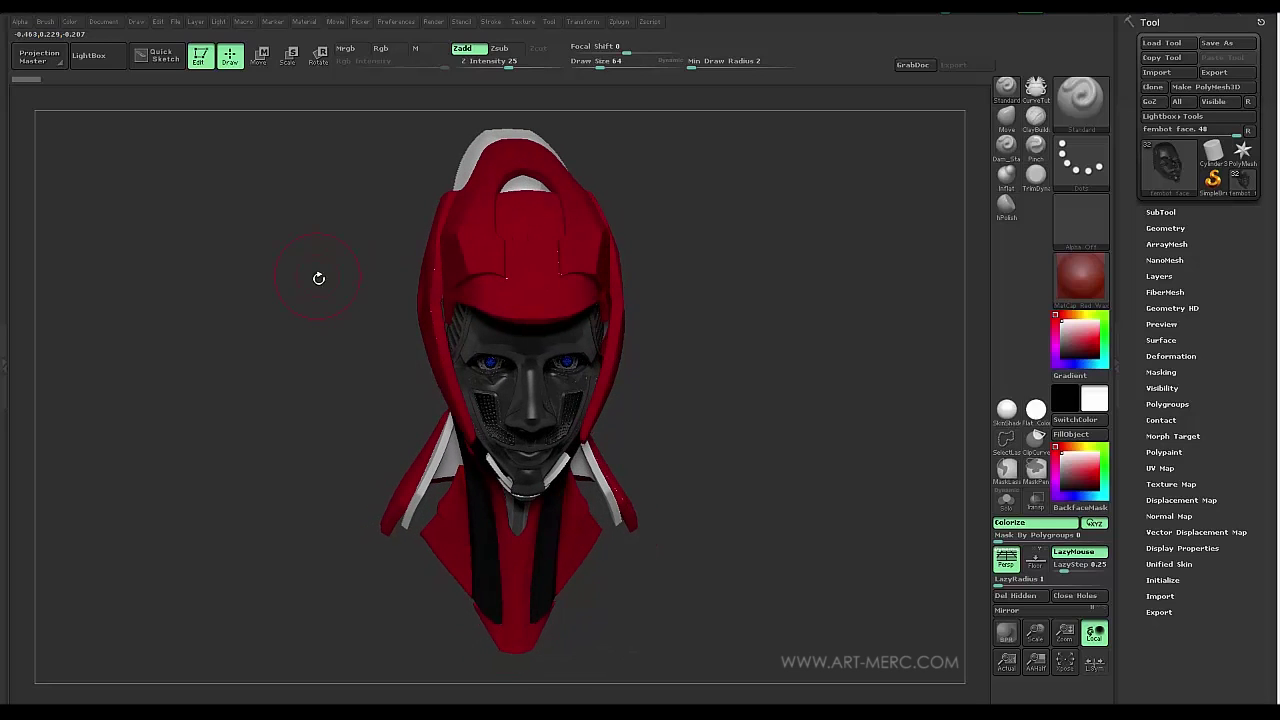
pyautogui.click(1160, 212)
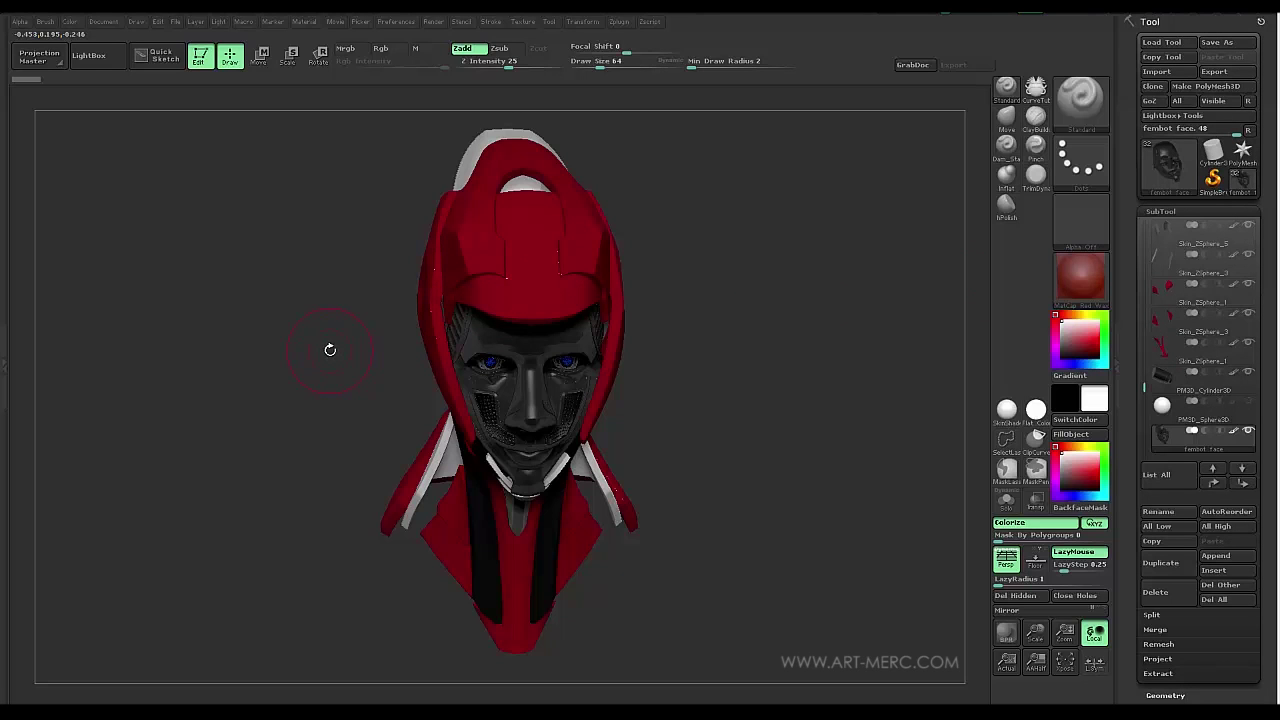
pyautogui.moveTo(330, 349)
pyautogui.mouseDown()
pyautogui.moveTo(334, 310)
pyautogui.moveTo(334, 337)
pyautogui.mouseUp()
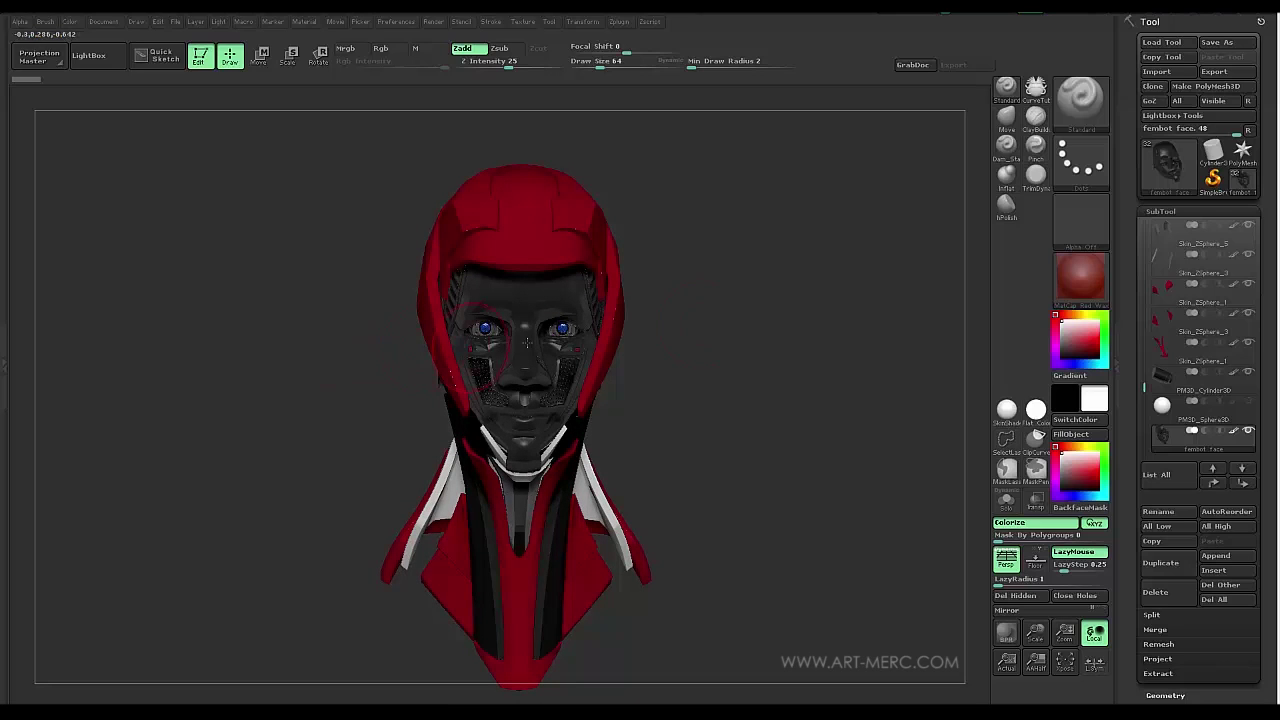
# Switch the active tool to a Sphere3D primitive and convert it to a PolyMesh3D
pyautogui.moveTo(1168, 172)
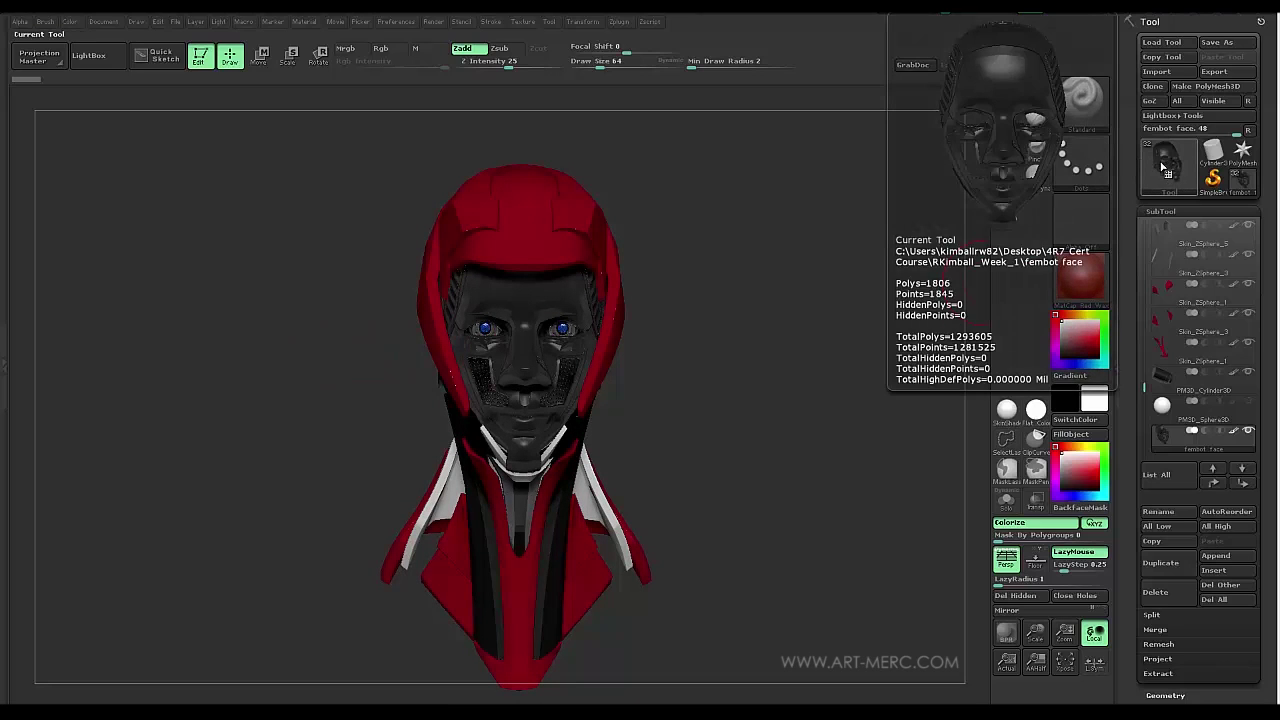
pyautogui.click(1168, 172)
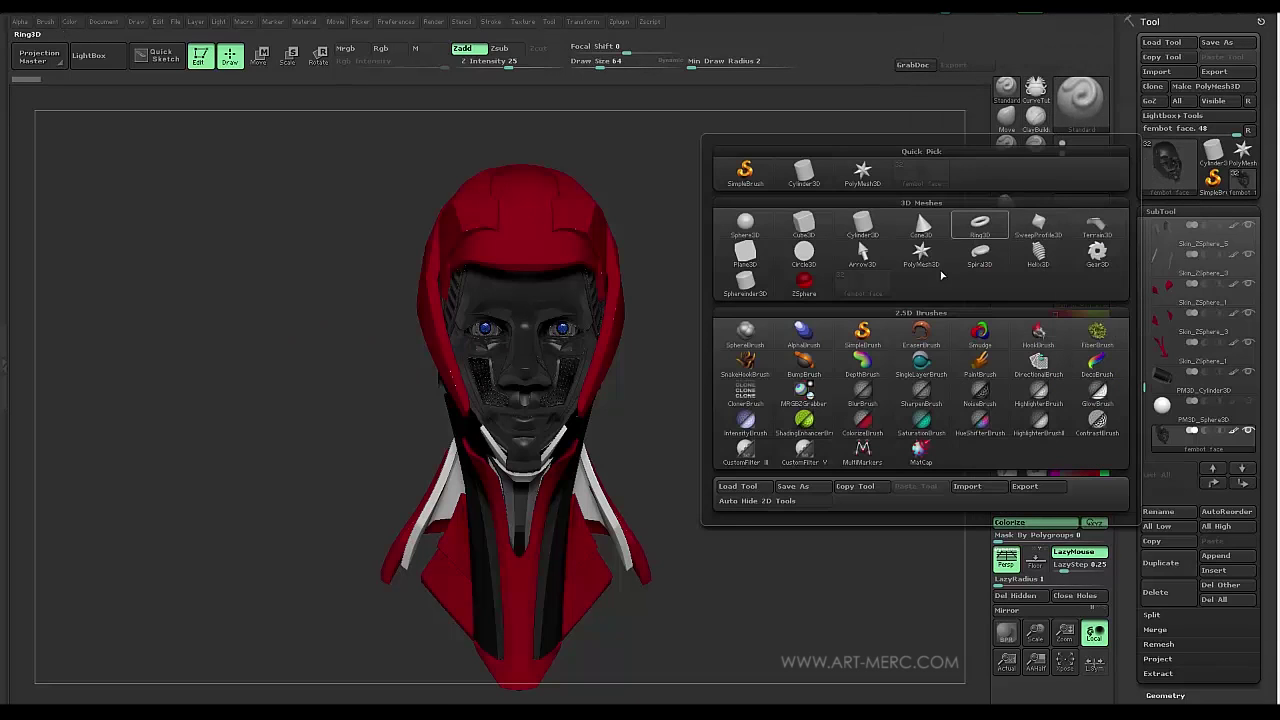
pyautogui.click(740, 240)
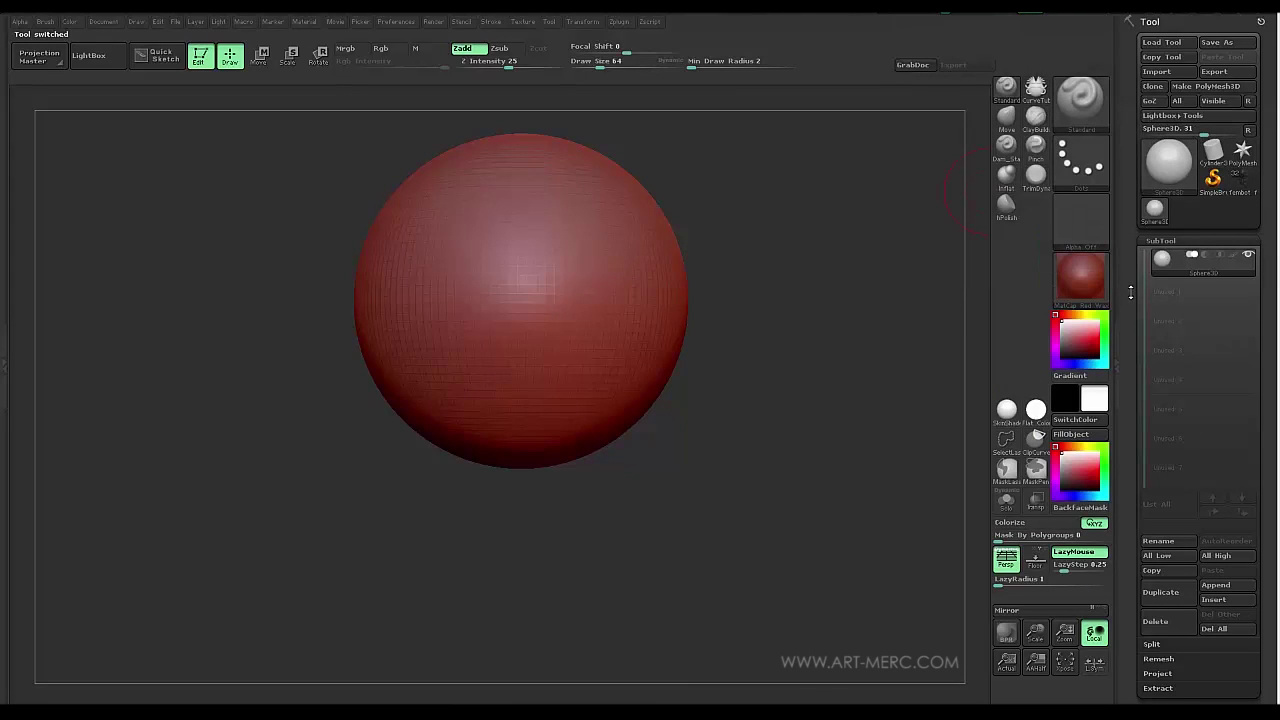
pyautogui.moveTo(1130, 313); pyautogui.dragTo(1129, 270)
pyautogui.moveTo(1129, 71); pyautogui.dragTo(1130, 135)
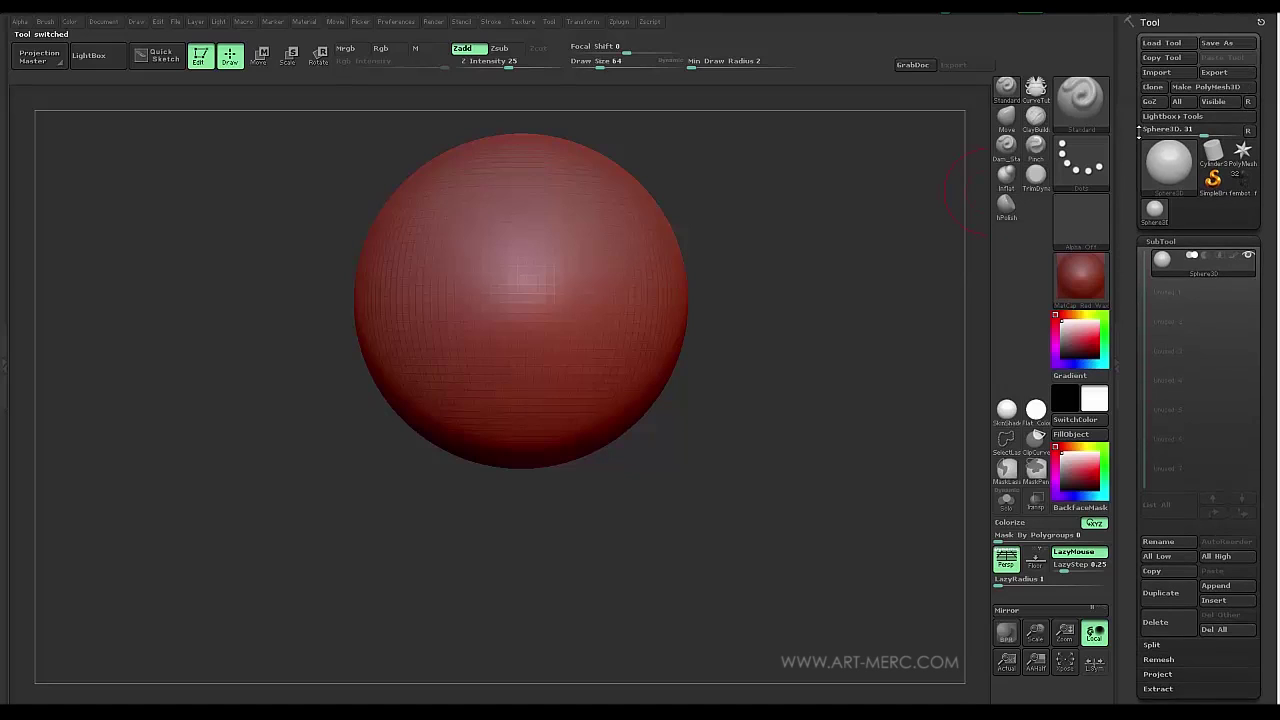
pyautogui.click(1205, 86)
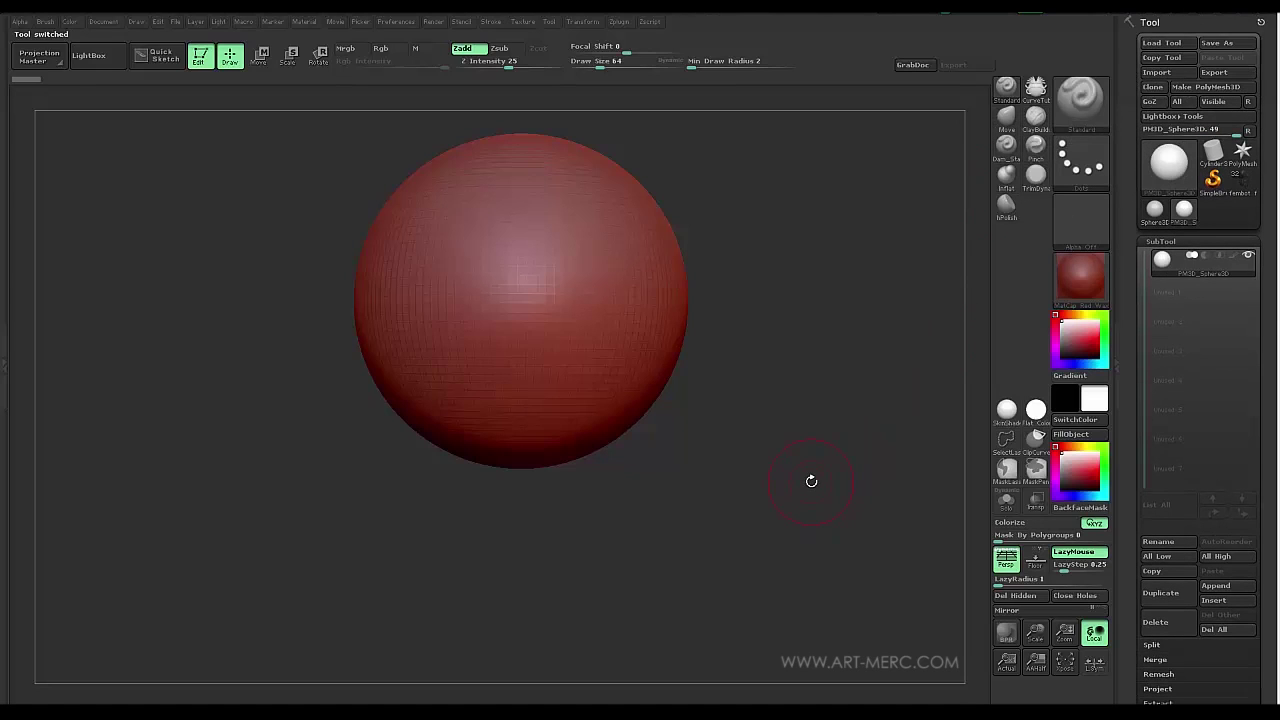
# Turn on the polyframe display for the sphere and set the draw size to 232
pyautogui.hotkey('shift', 'f')
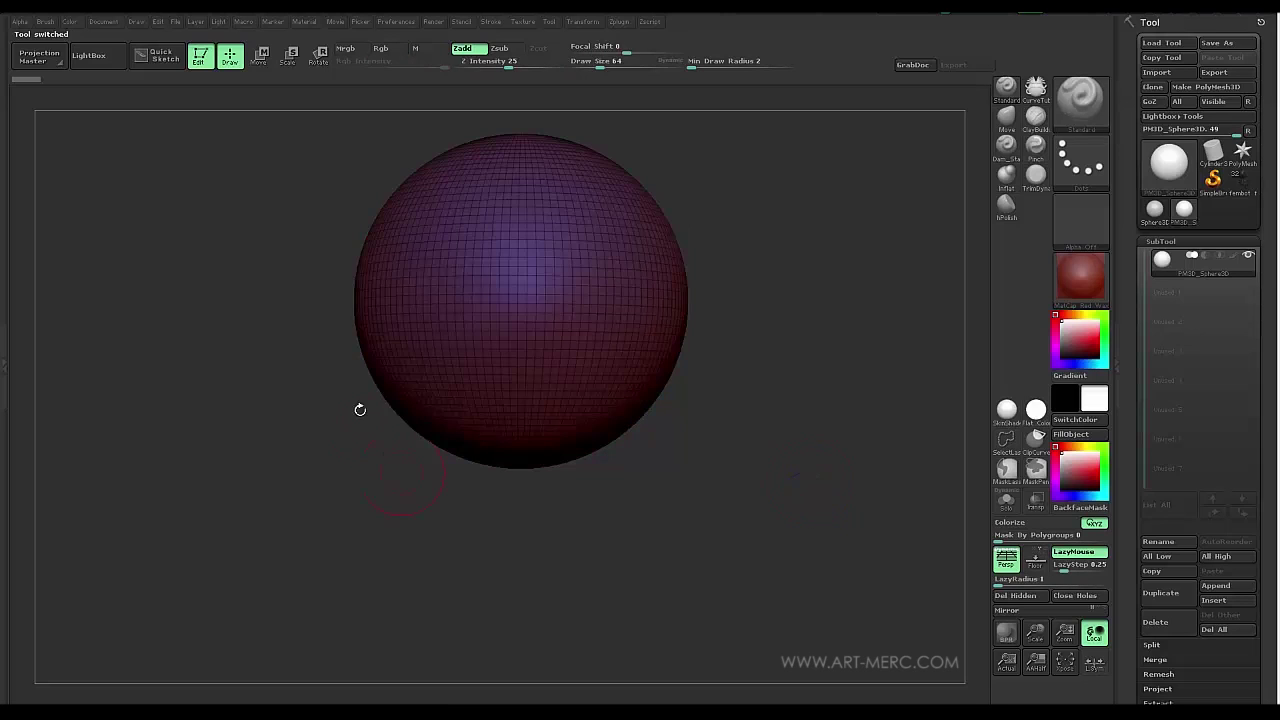
pyautogui.moveTo(254, 340)
pyautogui.keyDown('alt'); pyautogui.mouseDown()
pyautogui.moveTo(291, 468)
pyautogui.moveTo(334, 477)
pyautogui.mouseUp(); pyautogui.keyUp('alt')
pyautogui.press('s')
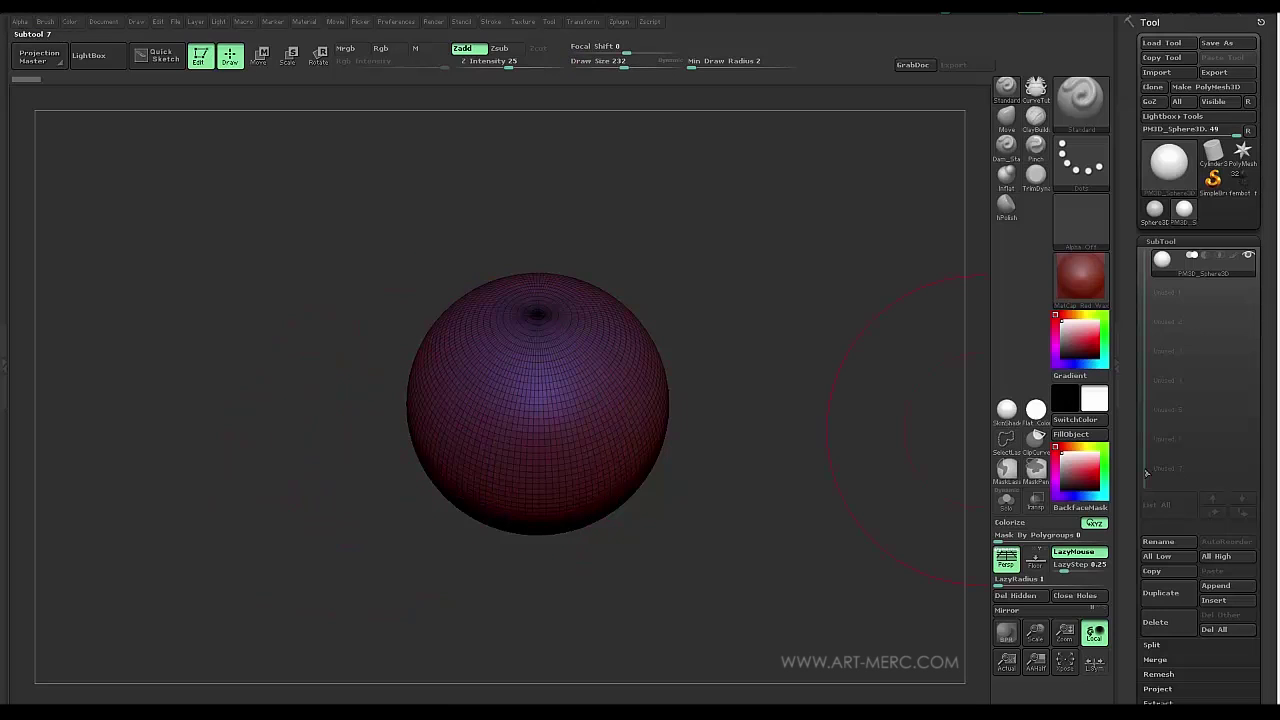
# Convert the sphere to a DynaMesh at resolution 16
pyautogui.moveTo(1129, 478); pyautogui.dragTo(1117, 300)
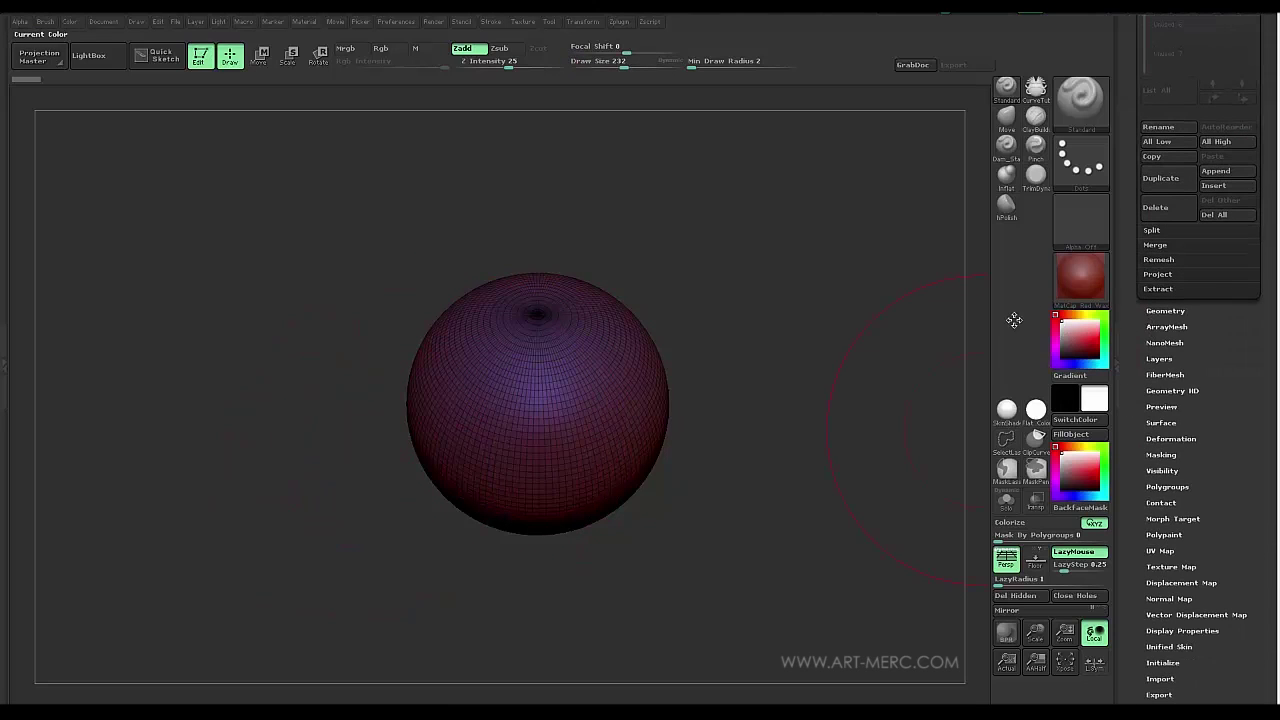
pyautogui.scroll(5, 1132, 126)
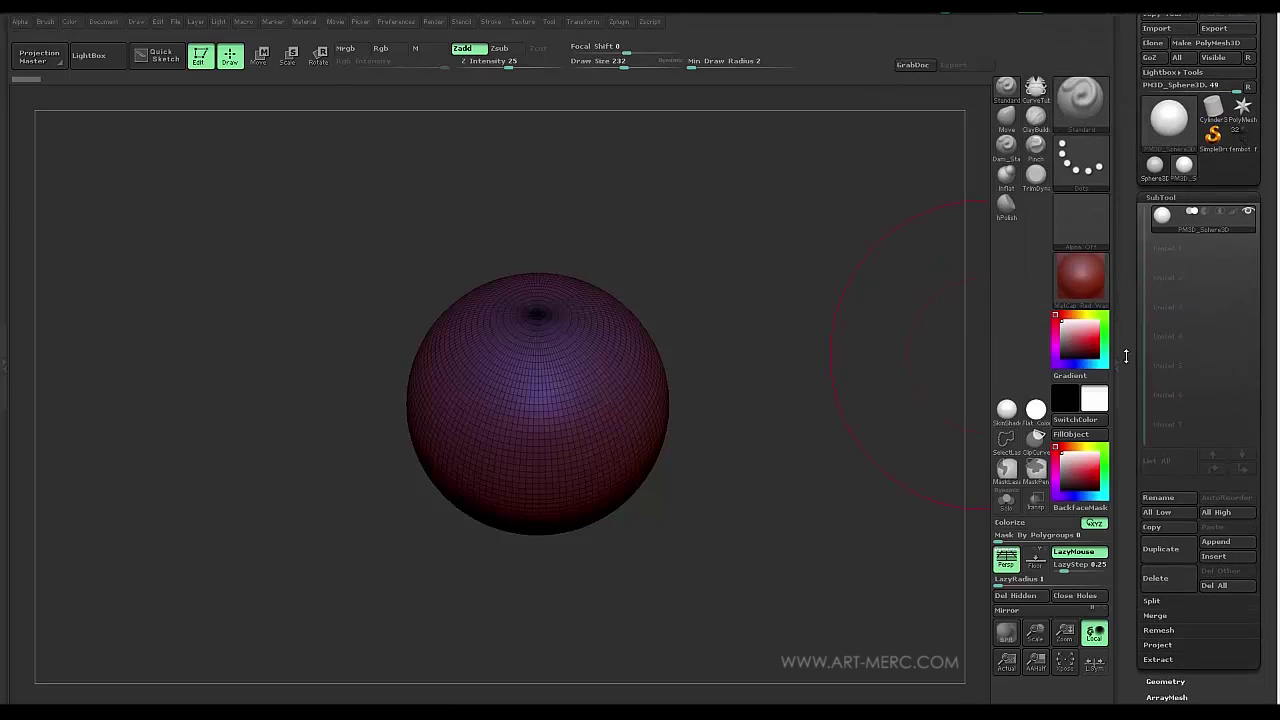
pyautogui.scroll(-4, 1129, 400)
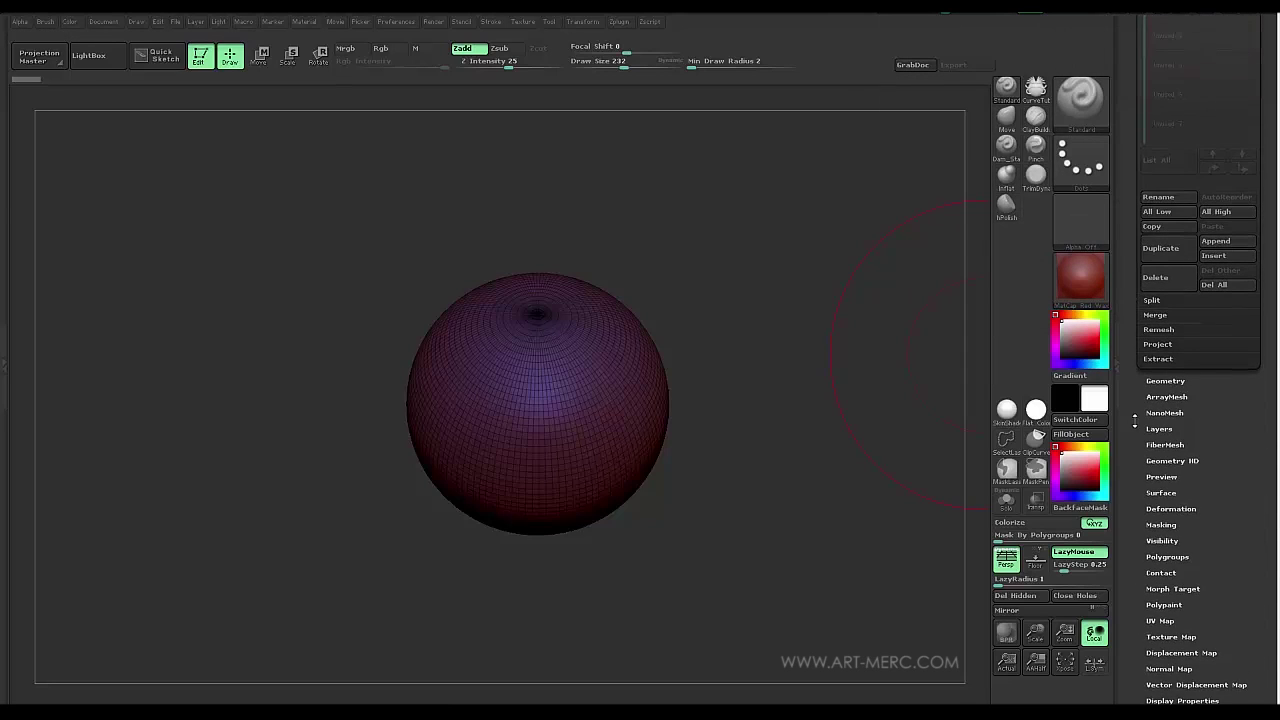
pyautogui.click(1160, 403)
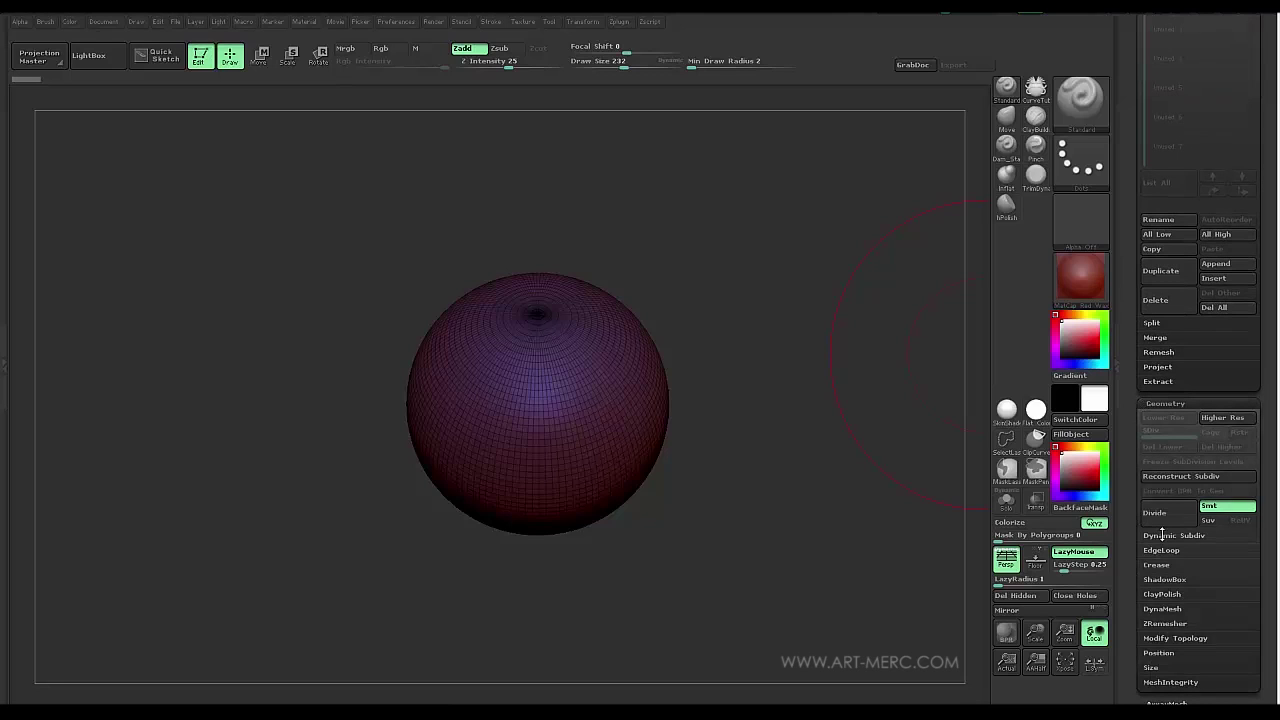
pyautogui.scroll(-1, 1150, 552)
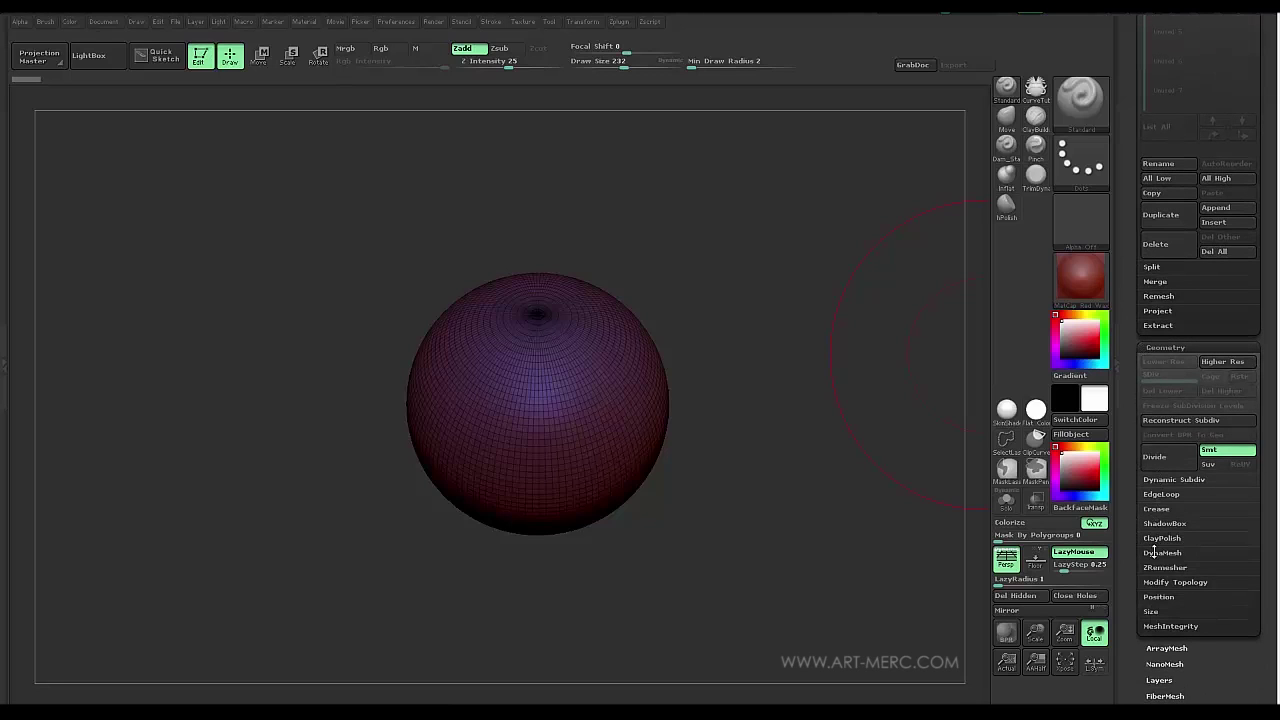
pyautogui.click(1155, 552)
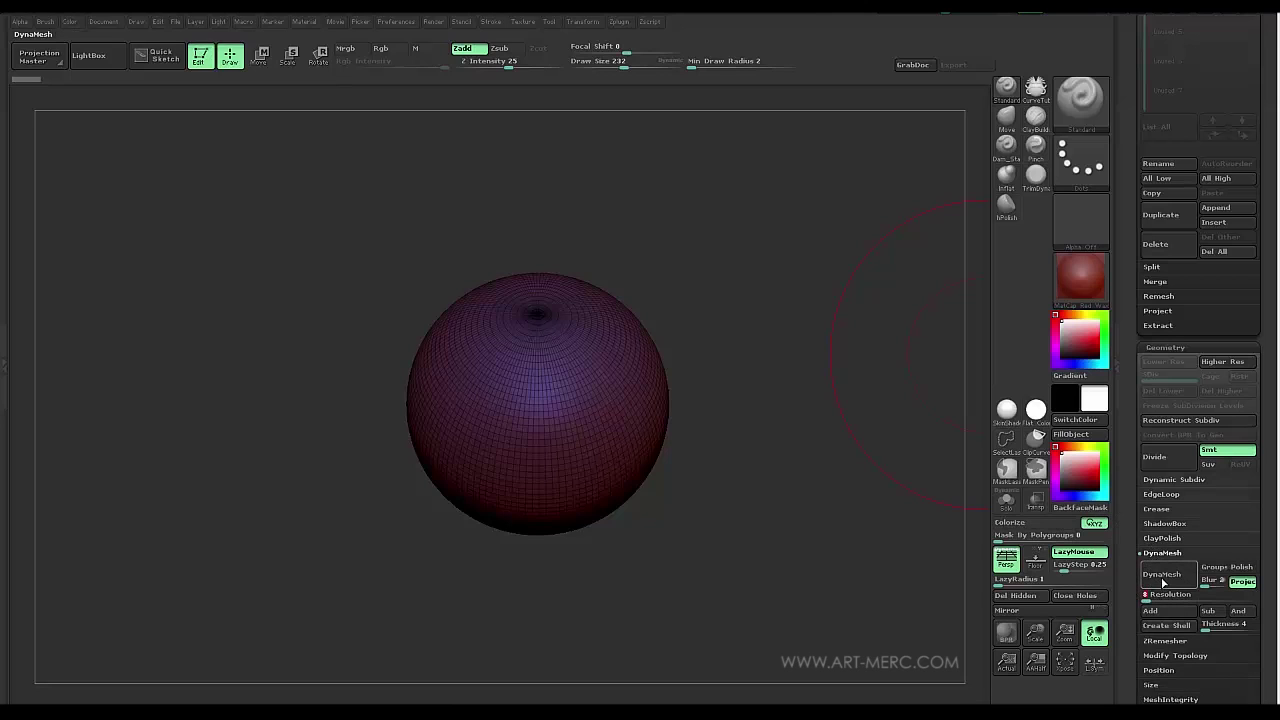
pyautogui.click(1162, 577)
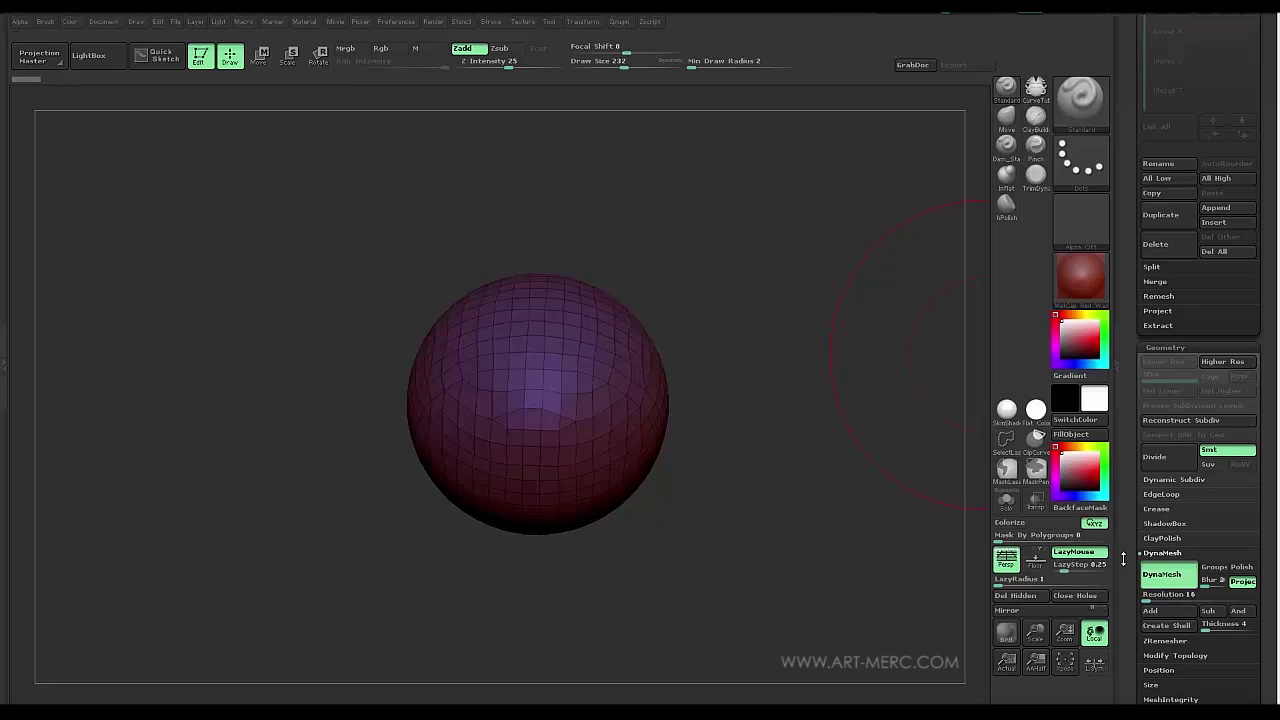
# Assign the BasicMaterial to the sphere and fill the object with Mrgb enabled
pyautogui.moveTo(340, 445)
pyautogui.mouseDown()
pyautogui.moveTo(348, 365)
pyautogui.moveTo(304, 386)
pyautogui.moveTo(372, 403)
pyautogui.mouseUp()
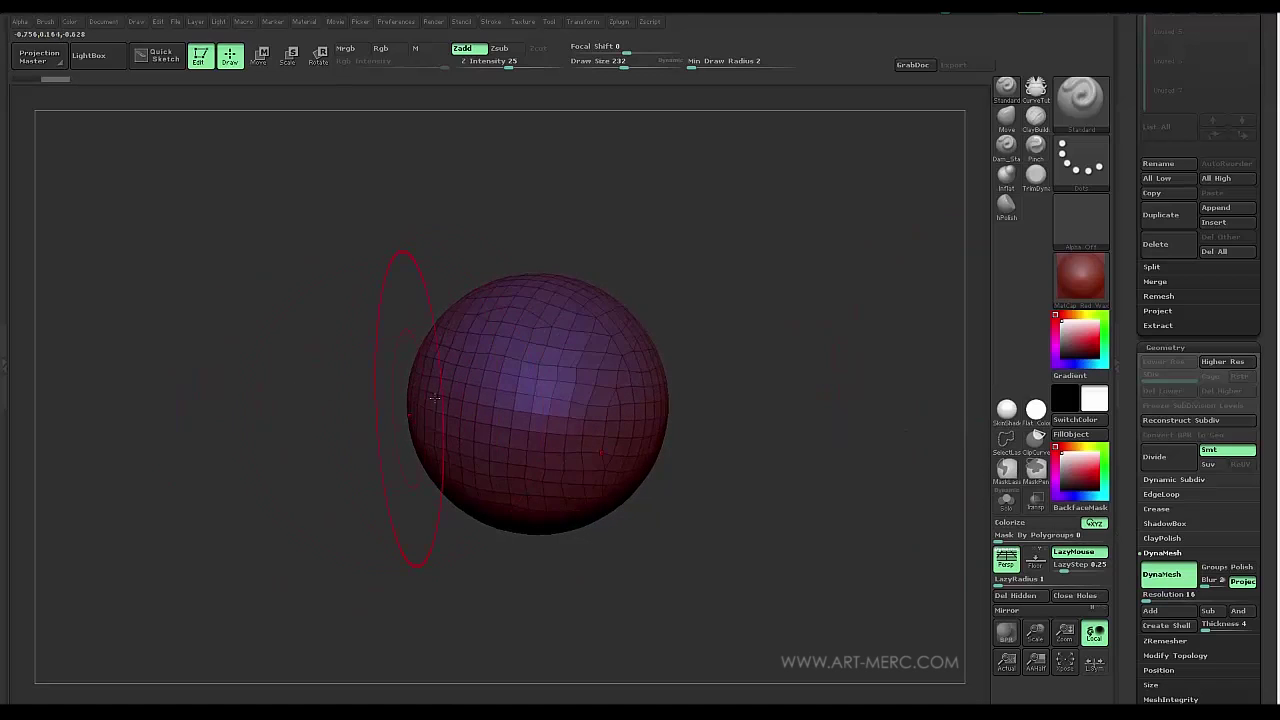
pyautogui.moveTo(300, 334)
pyautogui.mouseDown()
pyautogui.moveTo(277, 340)
pyautogui.moveTo(334, 357)
pyautogui.moveTo(334, 371)
pyautogui.mouseUp()
pyautogui.press('shift')
pyautogui.click(1079, 288)
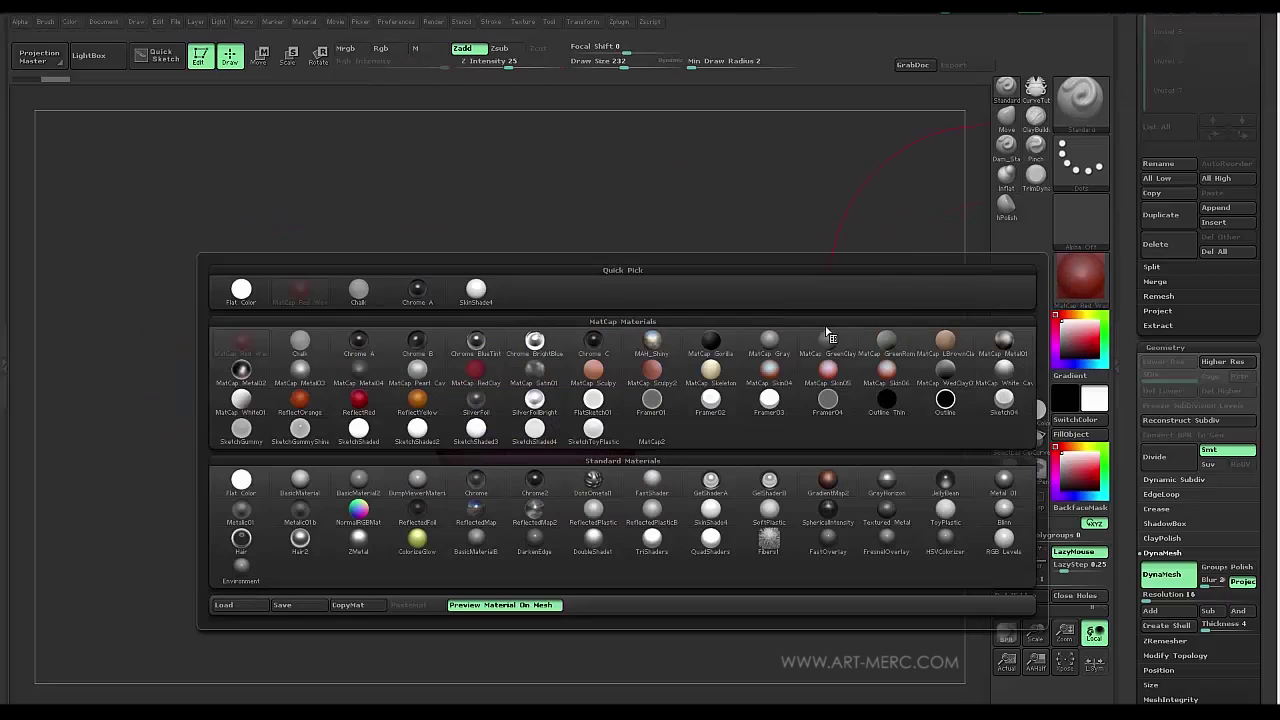
pyautogui.click(302, 478)
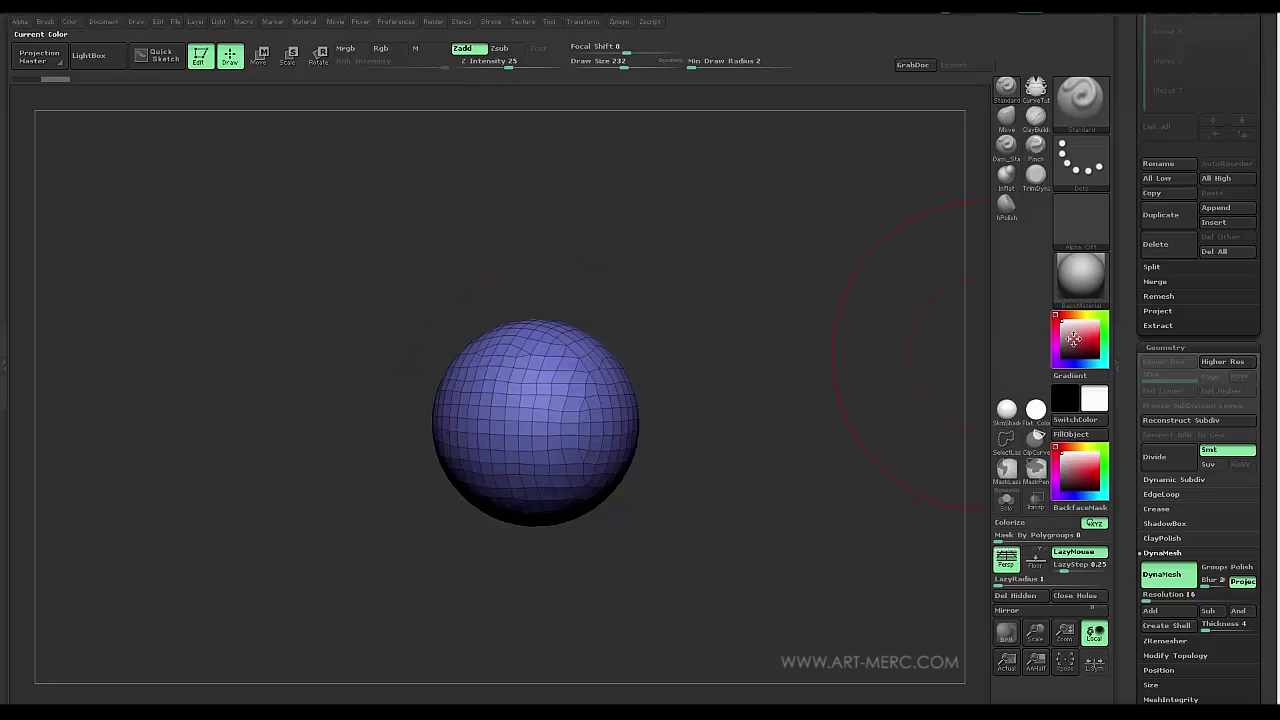
pyautogui.click(347, 50)
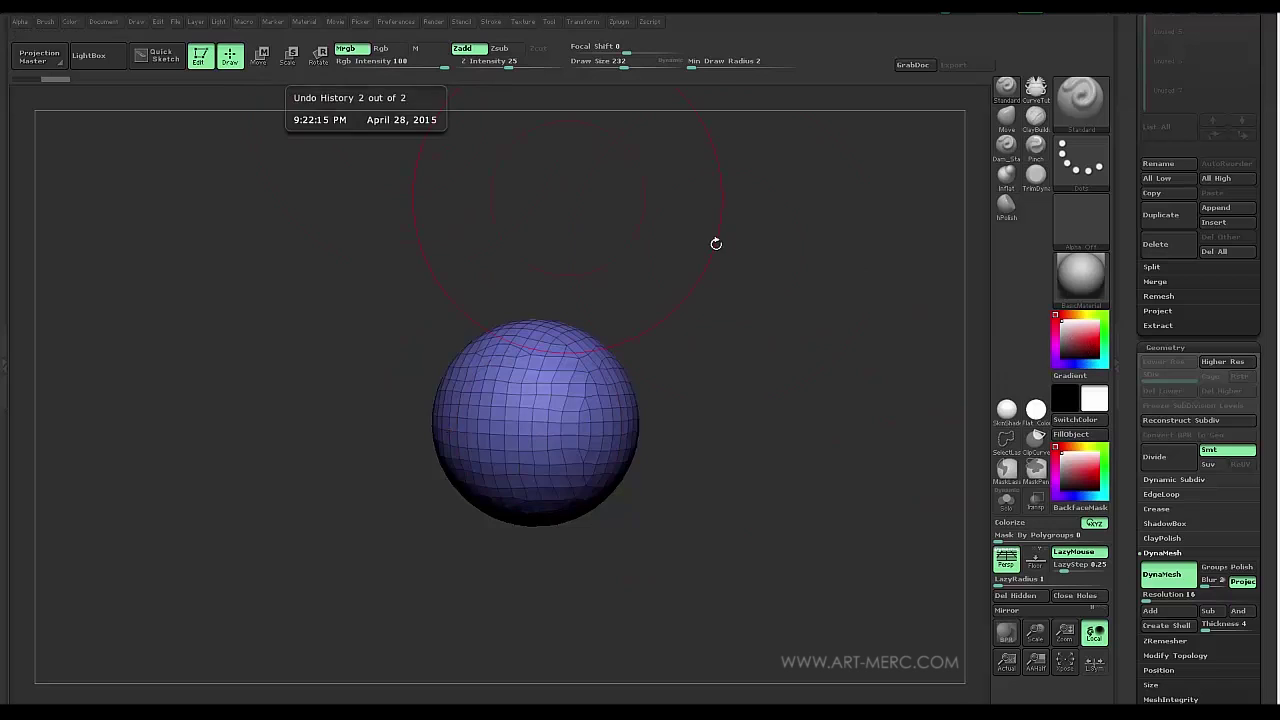
pyautogui.click(1070, 434)
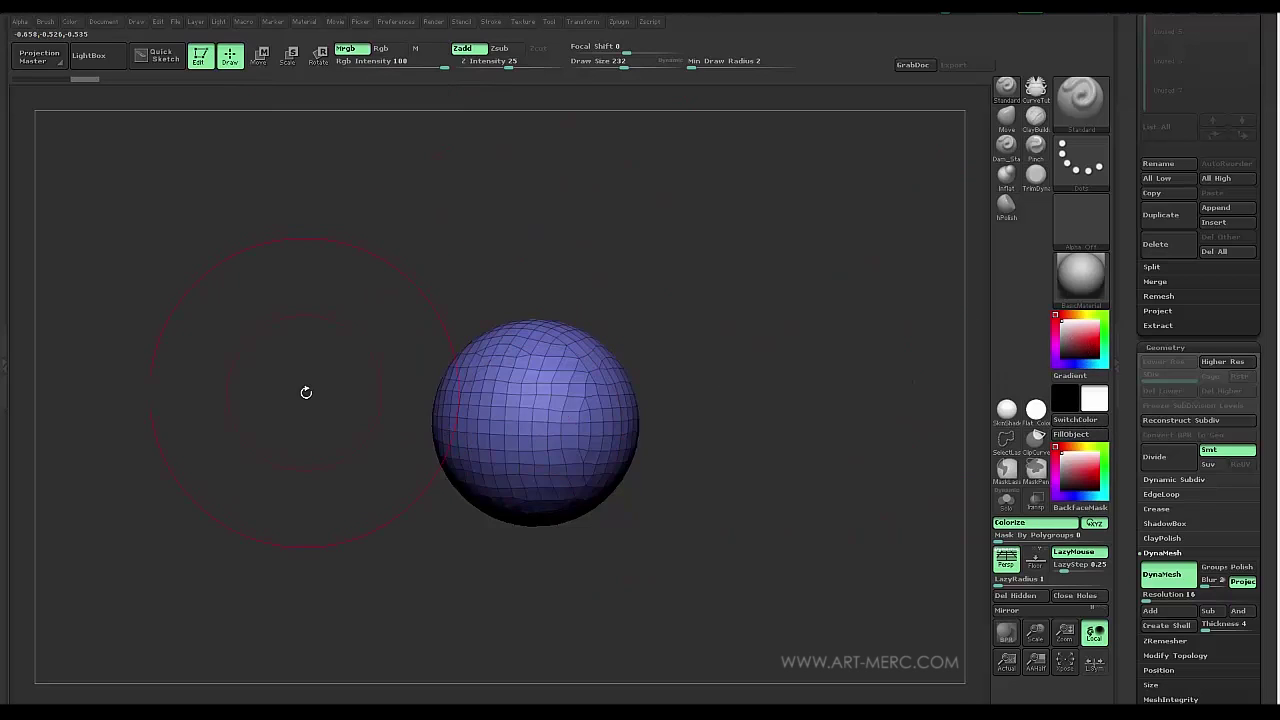
# Turn off the polyframe display on the sphere
pyautogui.moveTo(306, 391)
pyautogui.mouseDown()
pyautogui.moveTo(280, 381)
pyautogui.moveTo(311, 391)
pyautogui.mouseUp()
pyautogui.moveTo(360, 430)
pyautogui.keyDown('alt'); pyautogui.mouseDown()
pyautogui.moveTo(360, 372)
pyautogui.moveTo(346, 418)
pyautogui.mouseUp(); pyautogui.keyUp('alt')
pyautogui.hotkey('shift', 'f')
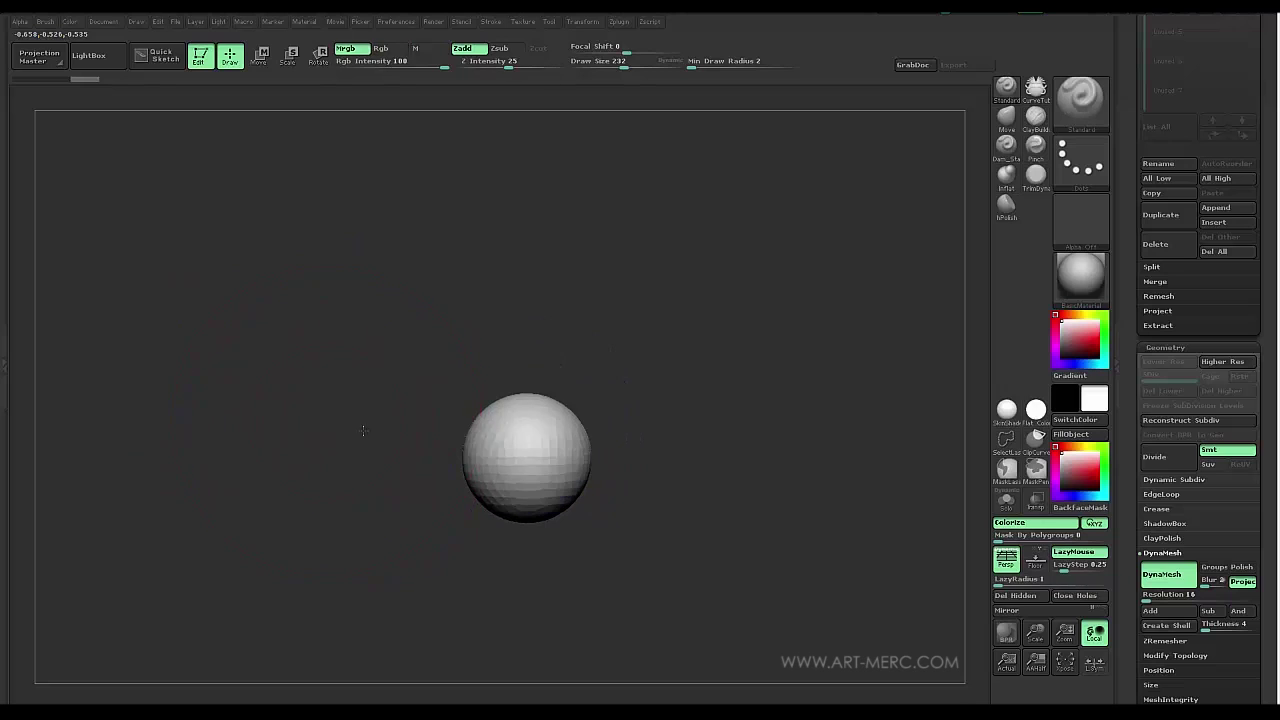
# Duplicate the sphere subtool four times
pyautogui.moveTo(365, 465)
pyautogui.keyDown('alt'); pyautogui.mouseDown()
pyautogui.moveTo(364, 348)
pyautogui.moveTo(399, 334)
pyautogui.moveTo(399, 409)
pyautogui.moveTo(409, 394)
pyautogui.mouseUp(); pyautogui.keyUp('alt')
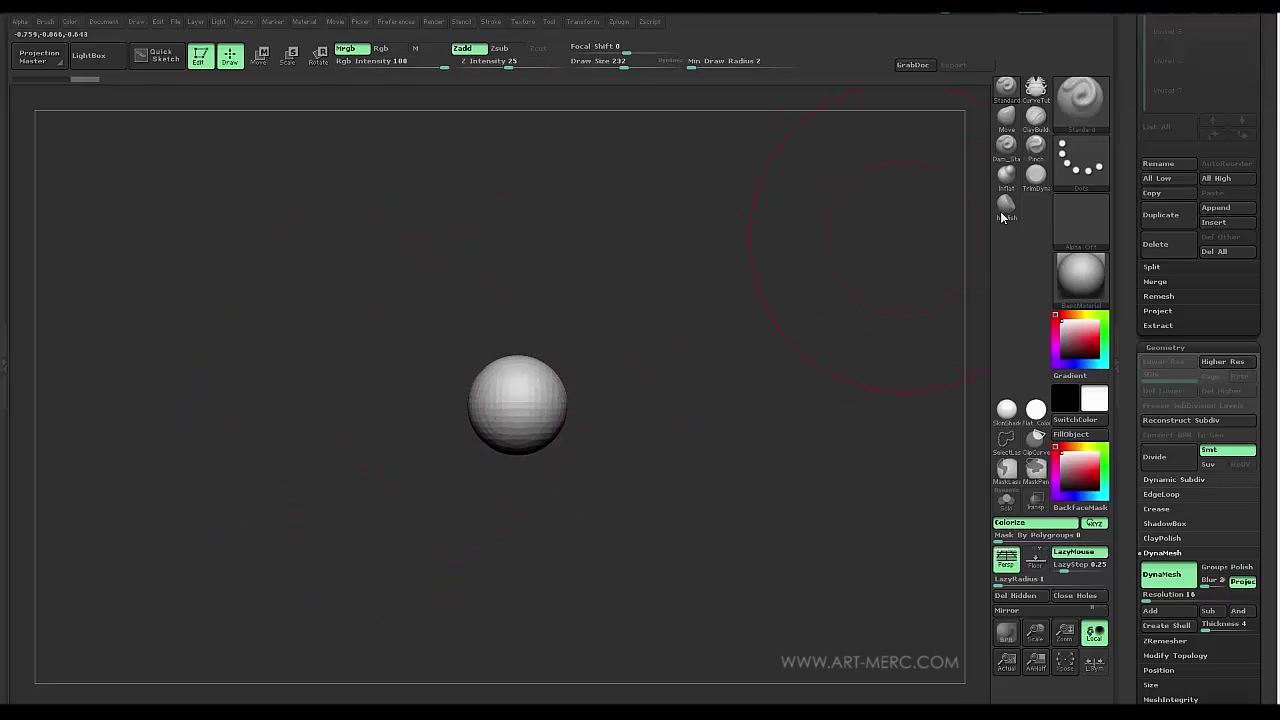
pyautogui.moveTo(1129, 270); pyautogui.dragTo(1136, 300)
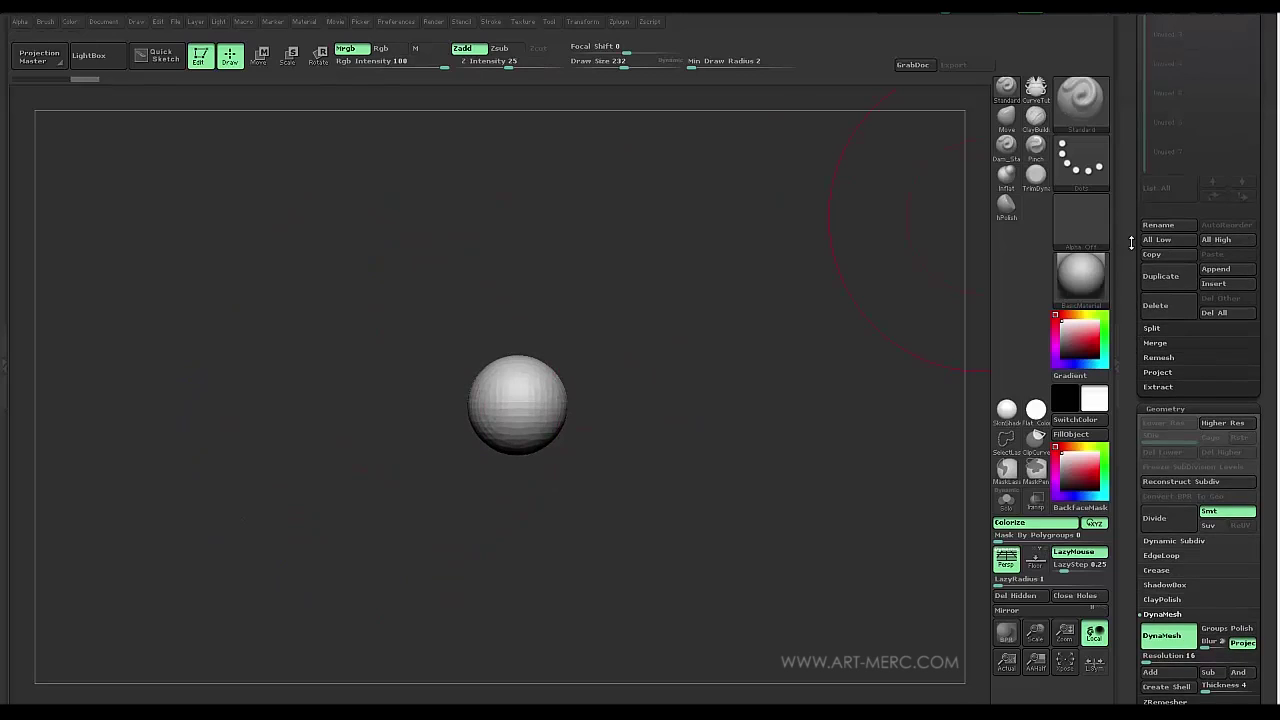
pyautogui.moveTo(1131, 243); pyautogui.dragTo(1138, 340)
pyautogui.click(1158, 381)
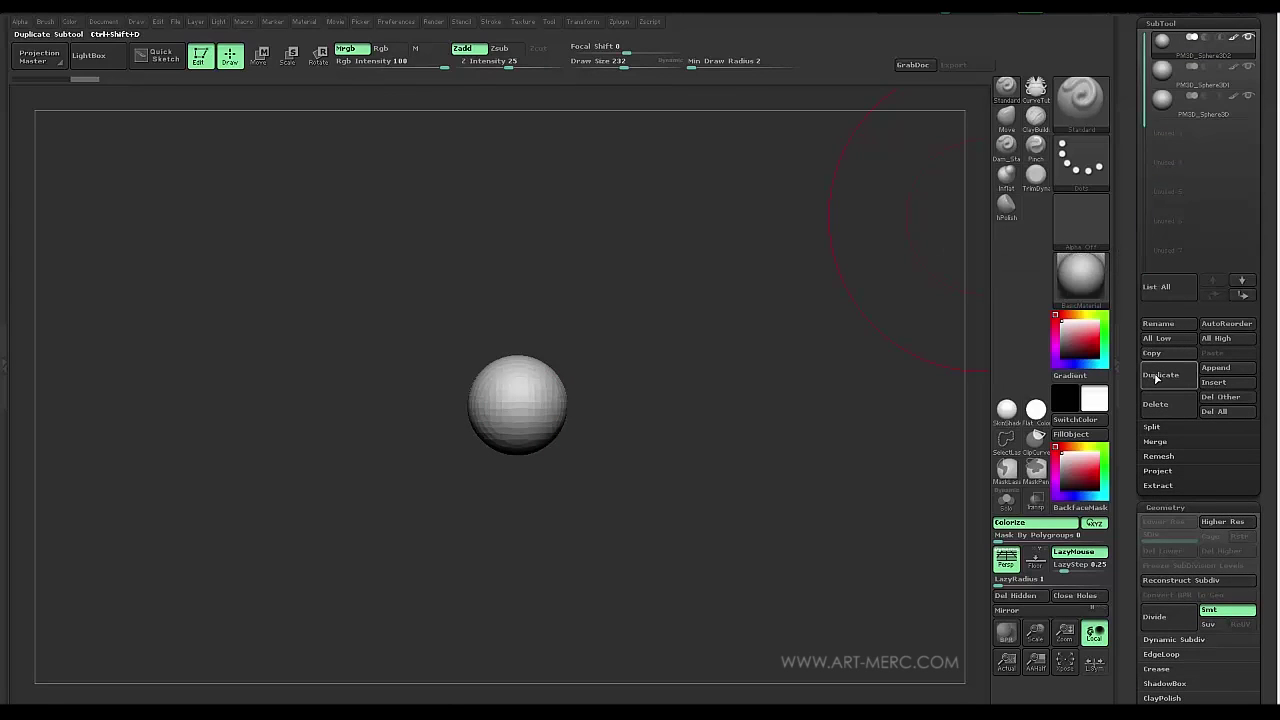
pyautogui.click(1158, 381)
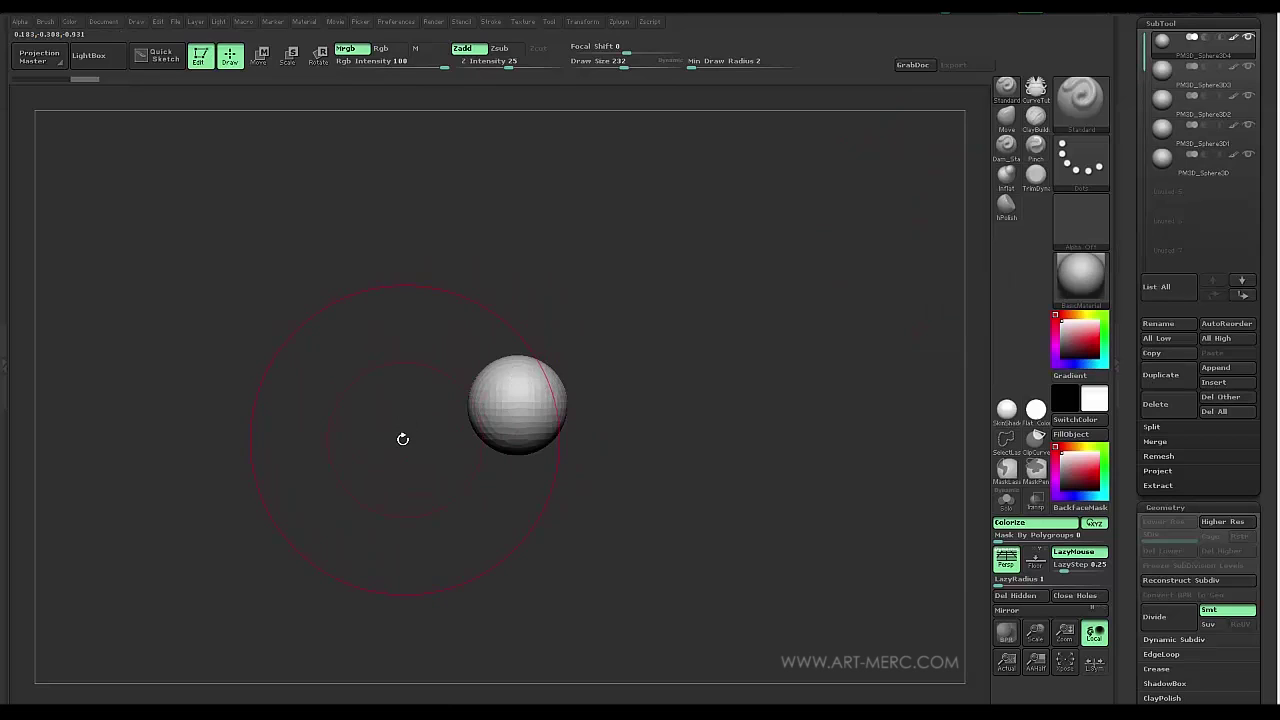
# Isolate the topmost sphere subtool in Solo mode and undo a trial pull made with the Move brush
pyautogui.moveTo(374, 423)
pyautogui.mouseDown()
pyautogui.moveTo(384, 450)
pyautogui.moveTo(405, 420)
pyautogui.moveTo(426, 450)
pyautogui.moveTo(449, 446)
pyautogui.moveTo(470, 389)
pyautogui.moveTo(489, 423)
pyautogui.mouseUp()
pyautogui.moveTo(573, 455)
pyautogui.mouseDown()
pyautogui.moveTo(541, 398)
pyautogui.moveTo(493, 385)
pyautogui.mouseUp()
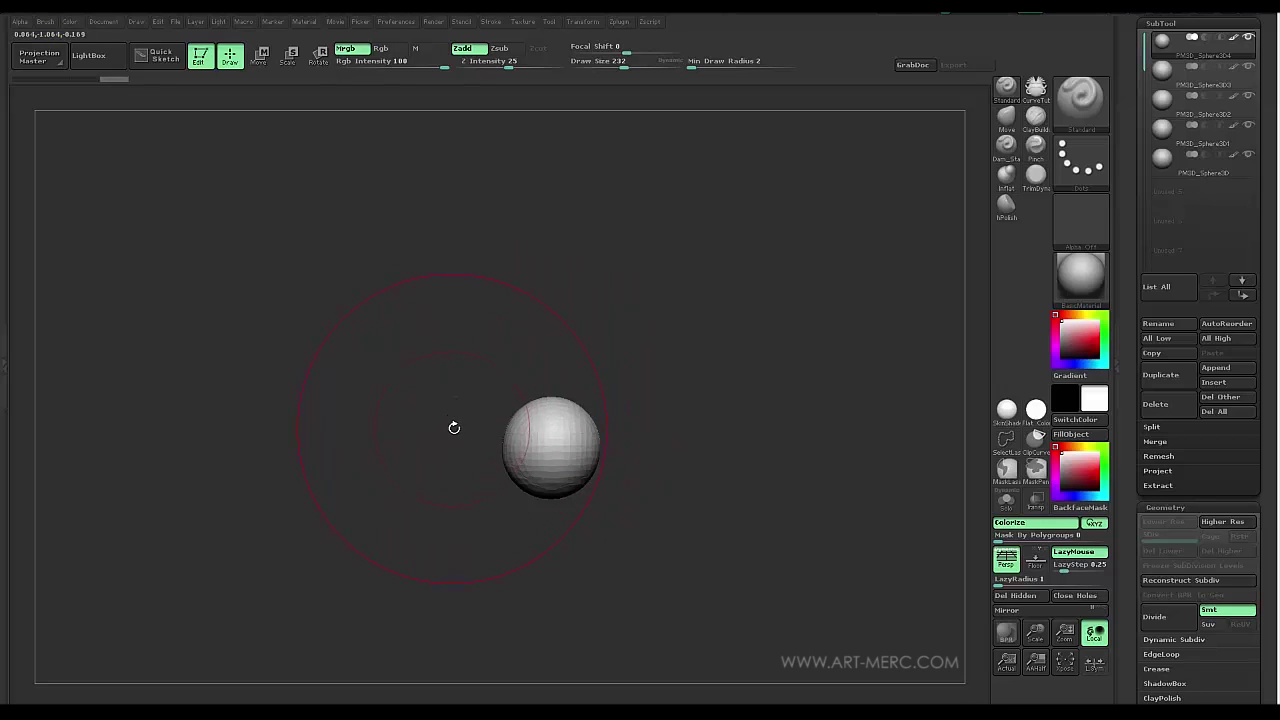
pyautogui.click(1008, 122)
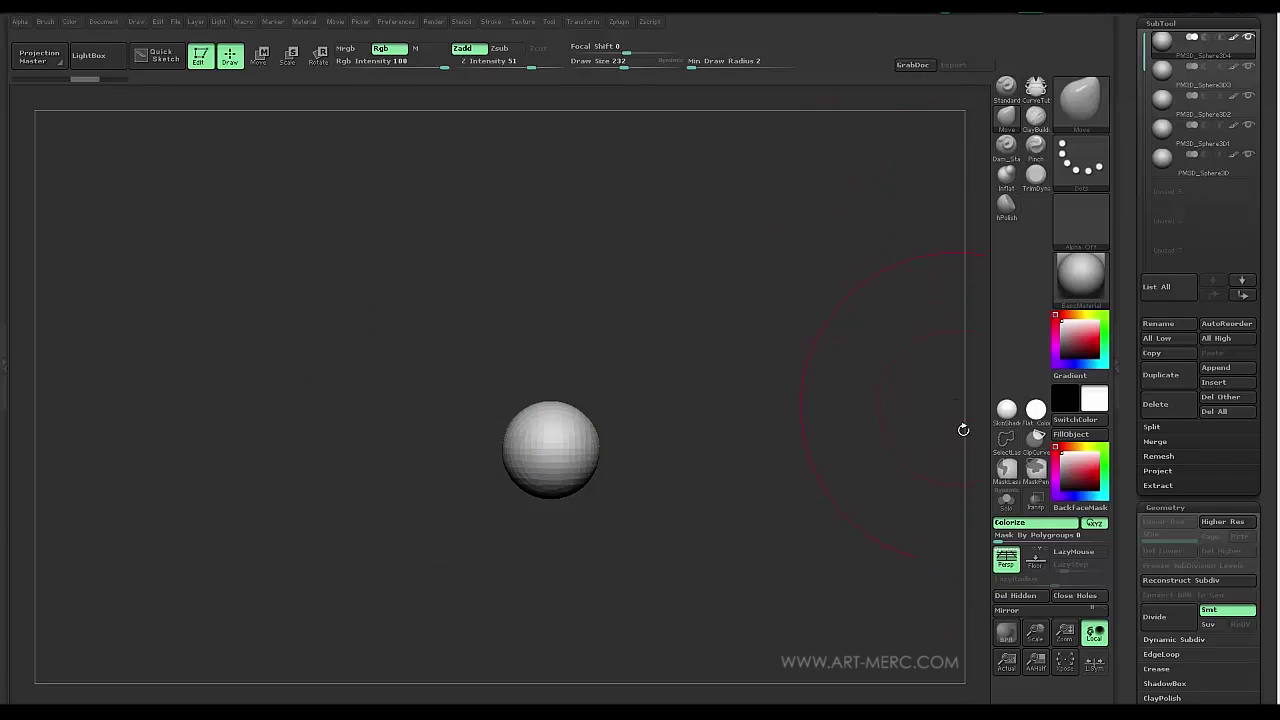
pyautogui.click(1007, 499)
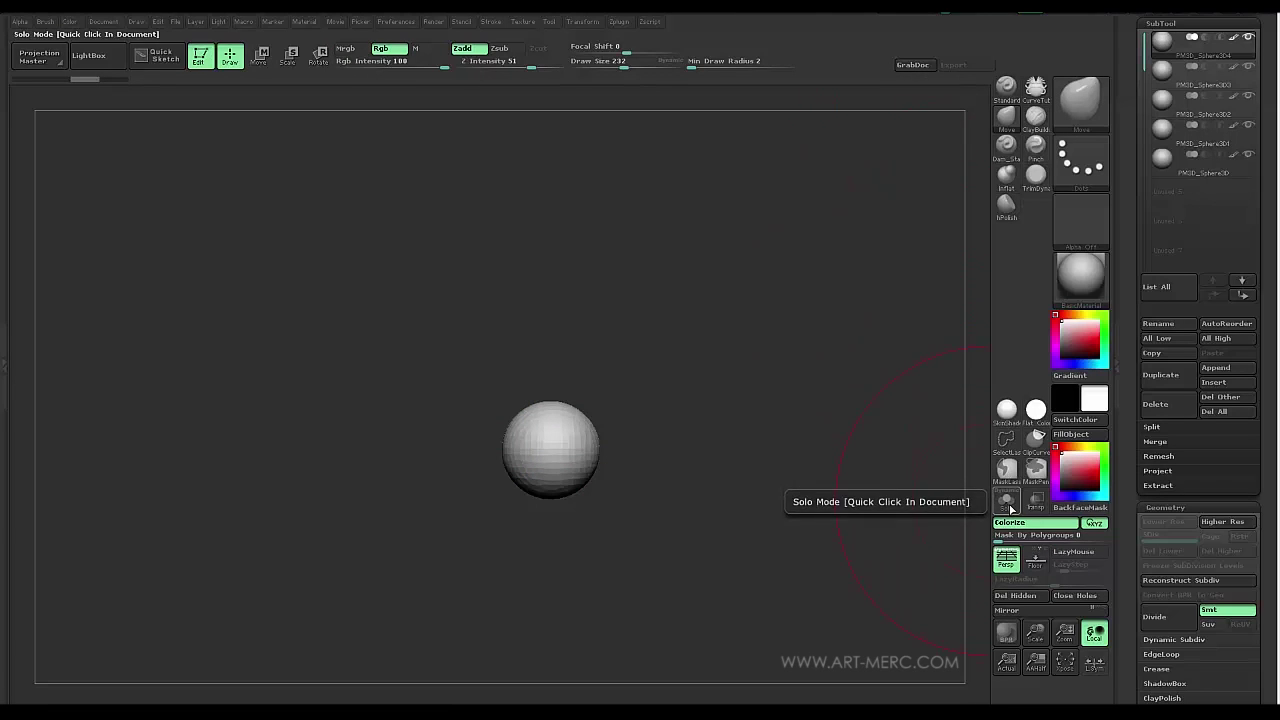
pyautogui.moveTo(555, 435); pyautogui.dragTo(535, 377)
pyautogui.hotkey('ctrl', 'z')
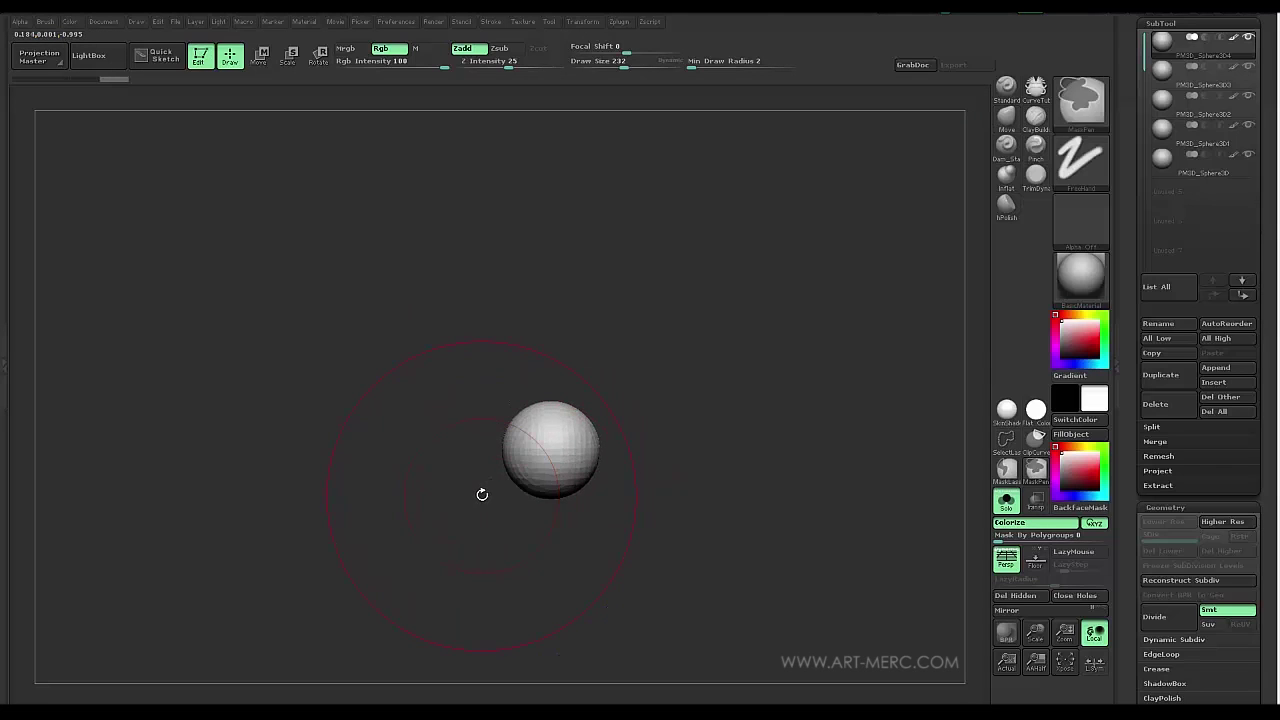
# Set the Move brush draw size to 97 and pull the sphere's lower half down into an elongated, tapering form
pyautogui.press('s')
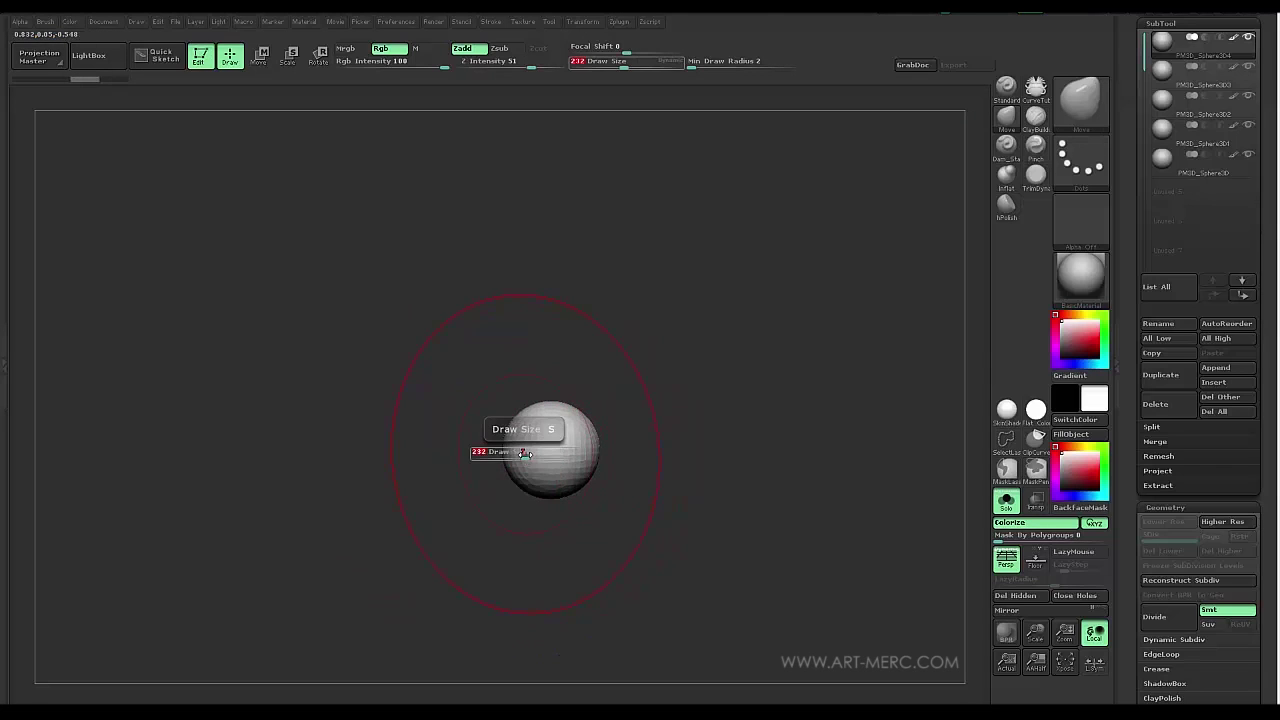
pyautogui.moveTo(525, 452)
pyautogui.mouseDown()
pyautogui.moveTo(466, 457)
pyautogui.moveTo(508, 448)
pyautogui.mouseUp()
pyautogui.press('s')
pyautogui.keyDown('shift'); pyautogui.moveTo(410, 415); pyautogui.dragTo(436, 420); pyautogui.keyUp('shift')
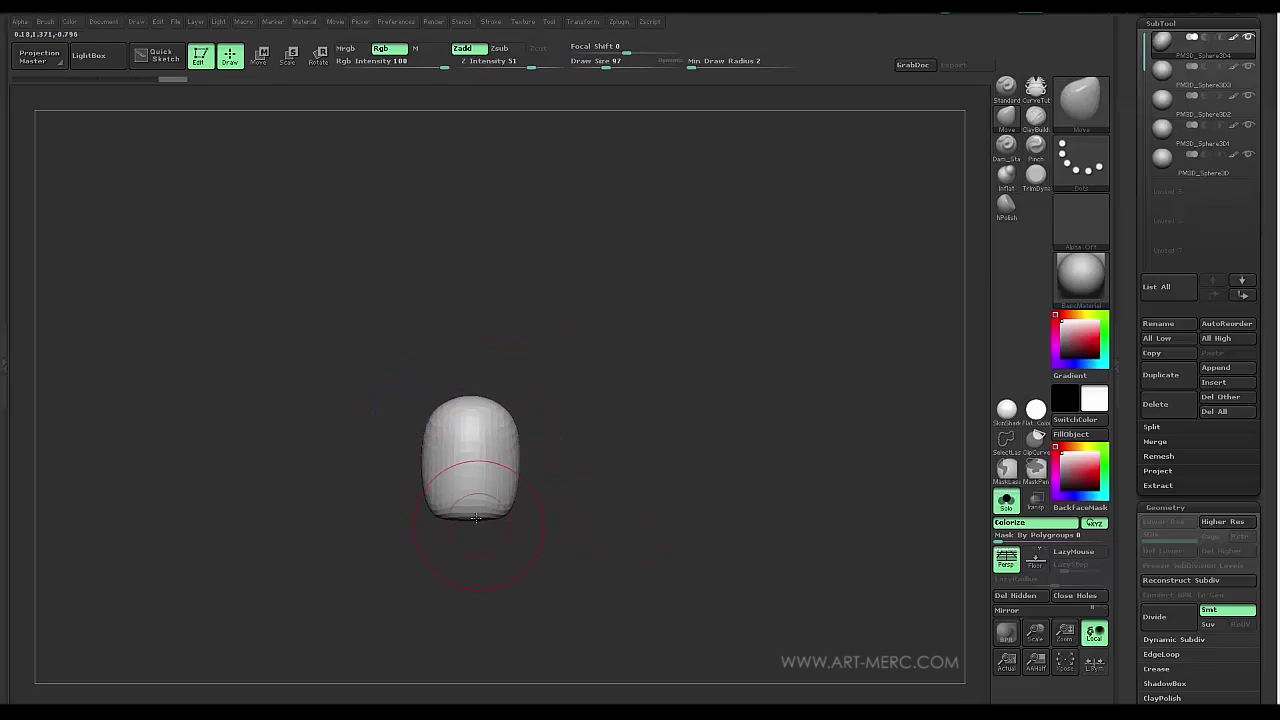
pyautogui.moveTo(477, 516); pyautogui.dragTo(477, 562)
pyautogui.moveTo(386, 451); pyautogui.dragTo(447, 397)
# Set the draw size to 186 and shape the form into a head with a bulging cranium and narrow chin using the Move brush
pyautogui.press('s')
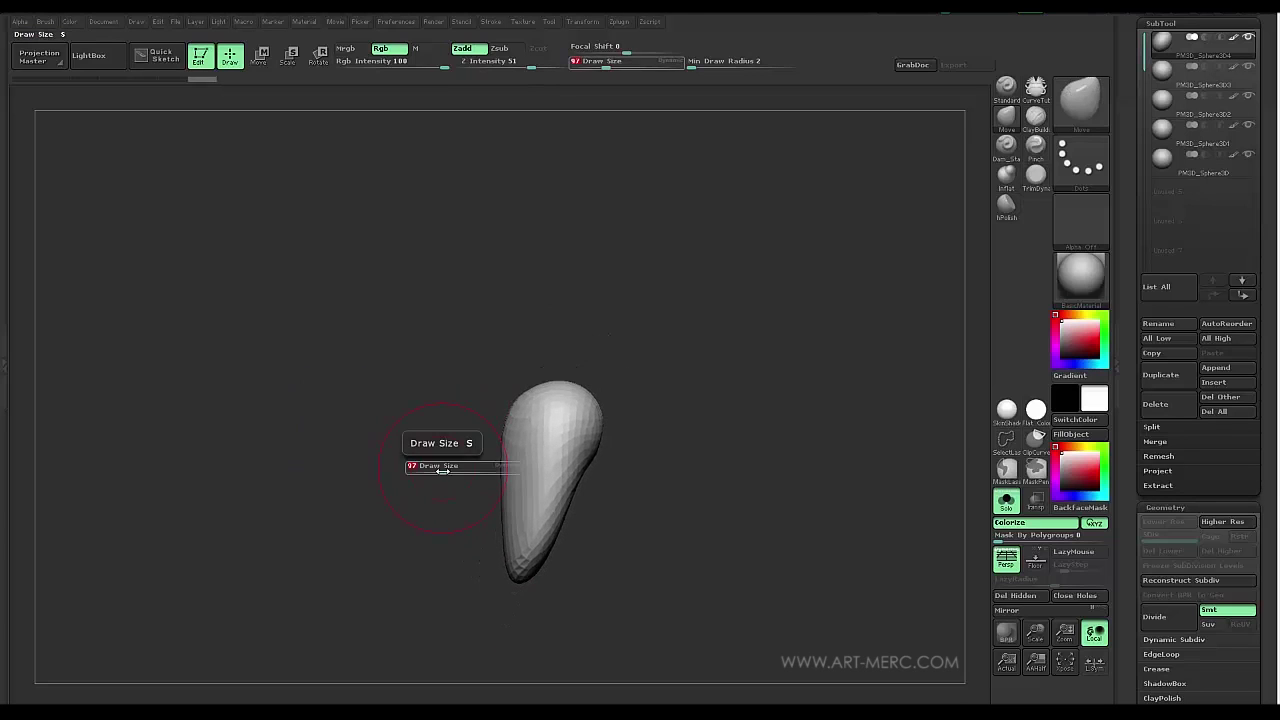
pyautogui.moveTo(443, 471); pyautogui.dragTo(506, 485)
pyautogui.moveTo(577, 411); pyautogui.dragTo(606, 408)
pyautogui.moveTo(416, 430); pyautogui.dragTo(446, 425)
pyautogui.moveTo(430, 478); pyautogui.dragTo(464, 318)
pyautogui.moveTo(526, 408); pyautogui.dragTo(547, 409)
pyautogui.moveTo(448, 412)
pyautogui.mouseDown()
pyautogui.moveTo(460, 363)
pyautogui.moveTo(595, 372)
pyautogui.moveTo(609, 329)
pyautogui.moveTo(634, 484)
pyautogui.mouseUp()
pyautogui.moveTo(494, 366)
pyautogui.mouseDown()
pyautogui.moveTo(510, 356)
pyautogui.moveTo(500, 304)
pyautogui.mouseUp()
pyautogui.moveTo(622, 358)
pyautogui.mouseDown()
pyautogui.moveTo(436, 338)
pyautogui.moveTo(409, 351)
pyautogui.moveTo(397, 389)
pyautogui.moveTo(414, 337)
pyautogui.moveTo(411, 357)
pyautogui.moveTo(457, 400)
pyautogui.moveTo(460, 380)
pyautogui.mouseUp()
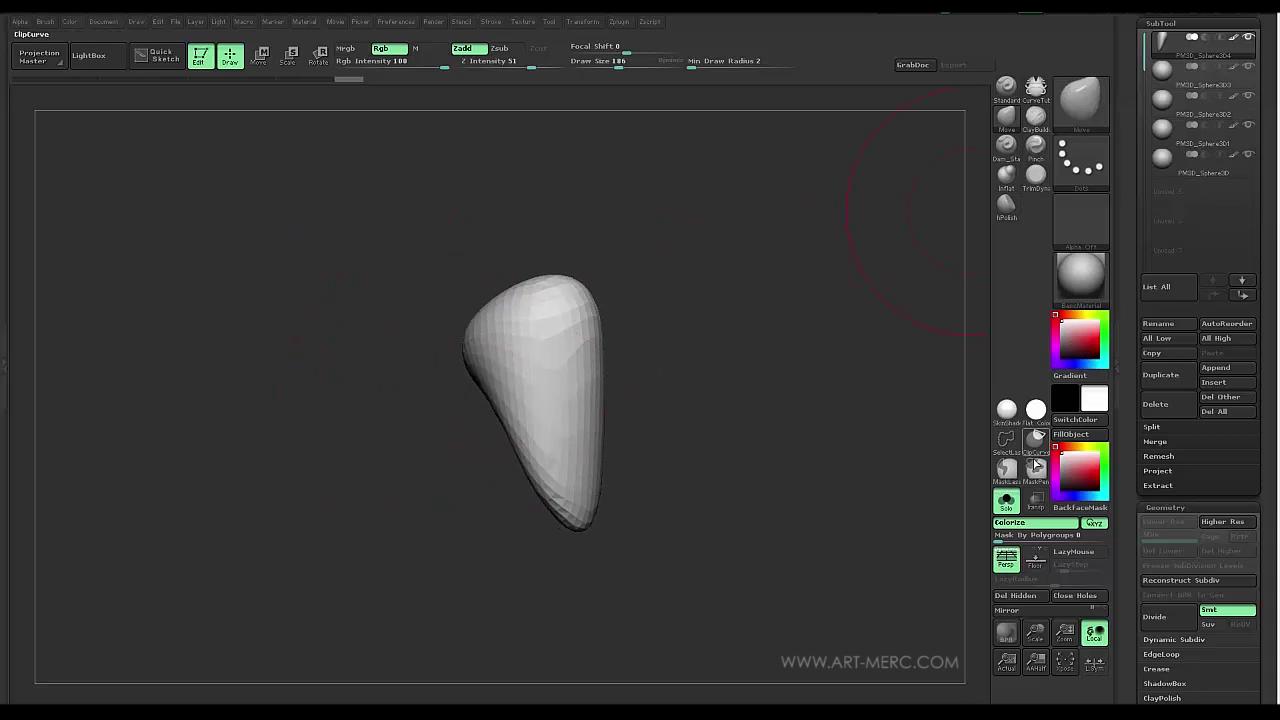
# Turn off Solo, select the PM3D_Sphere3D3 subtool and move its sphere straight down to below the head
pyautogui.click(1006, 500)
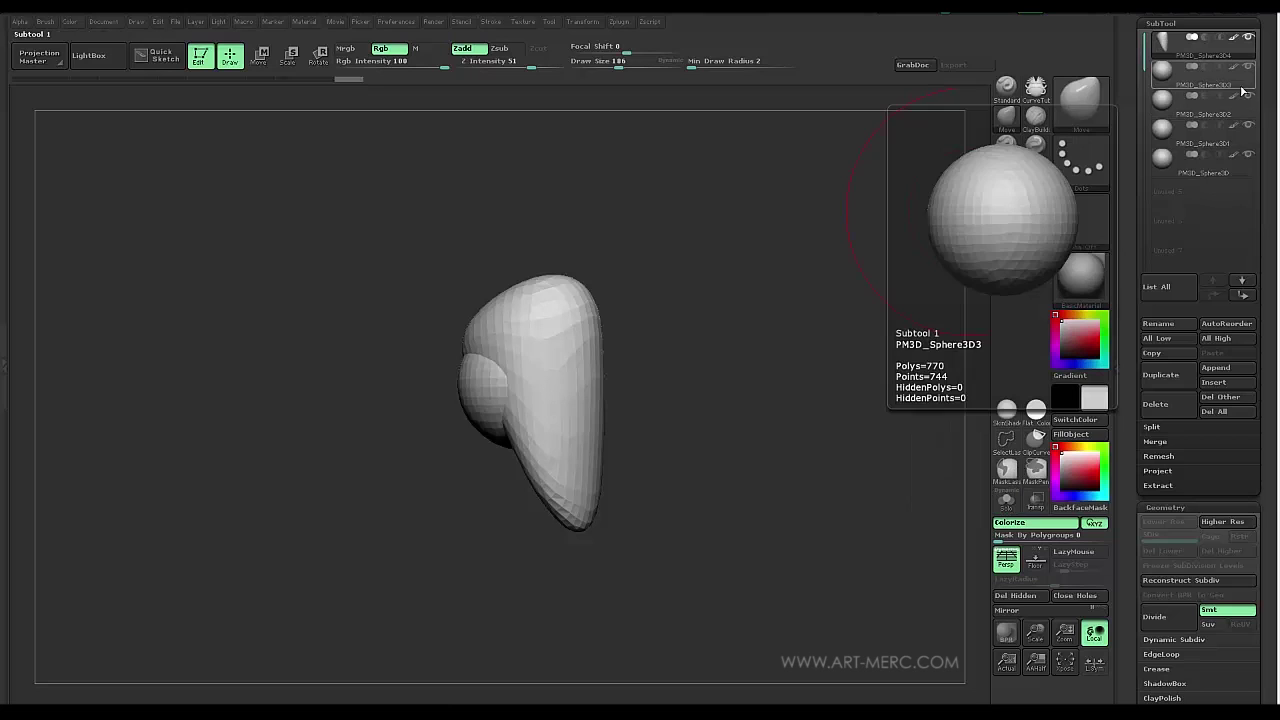
pyautogui.click(1162, 69)
pyautogui.keyDown('alt'); pyautogui.moveTo(323, 488); pyautogui.dragTo(321, 439); pyautogui.keyUp('alt')
pyautogui.press('w')
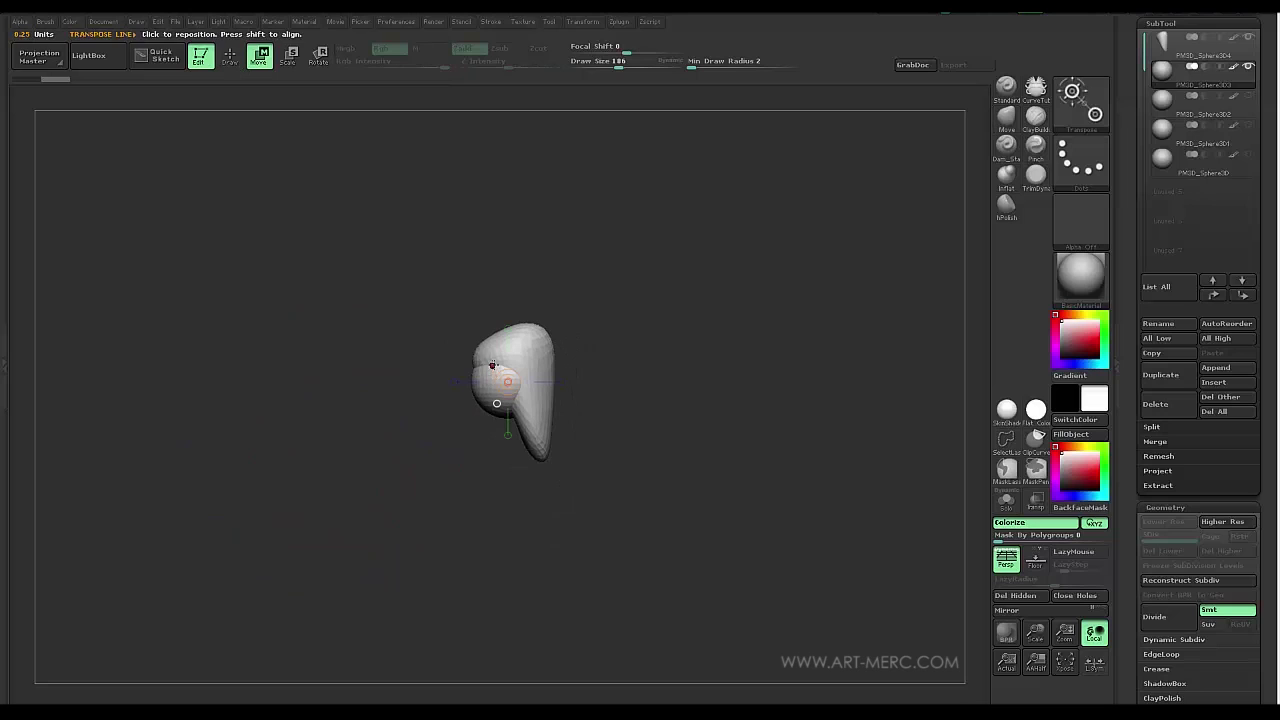
pyautogui.keyDown('shift'); pyautogui.moveTo(497, 403); pyautogui.dragTo(492, 523); pyautogui.keyUp('shift')
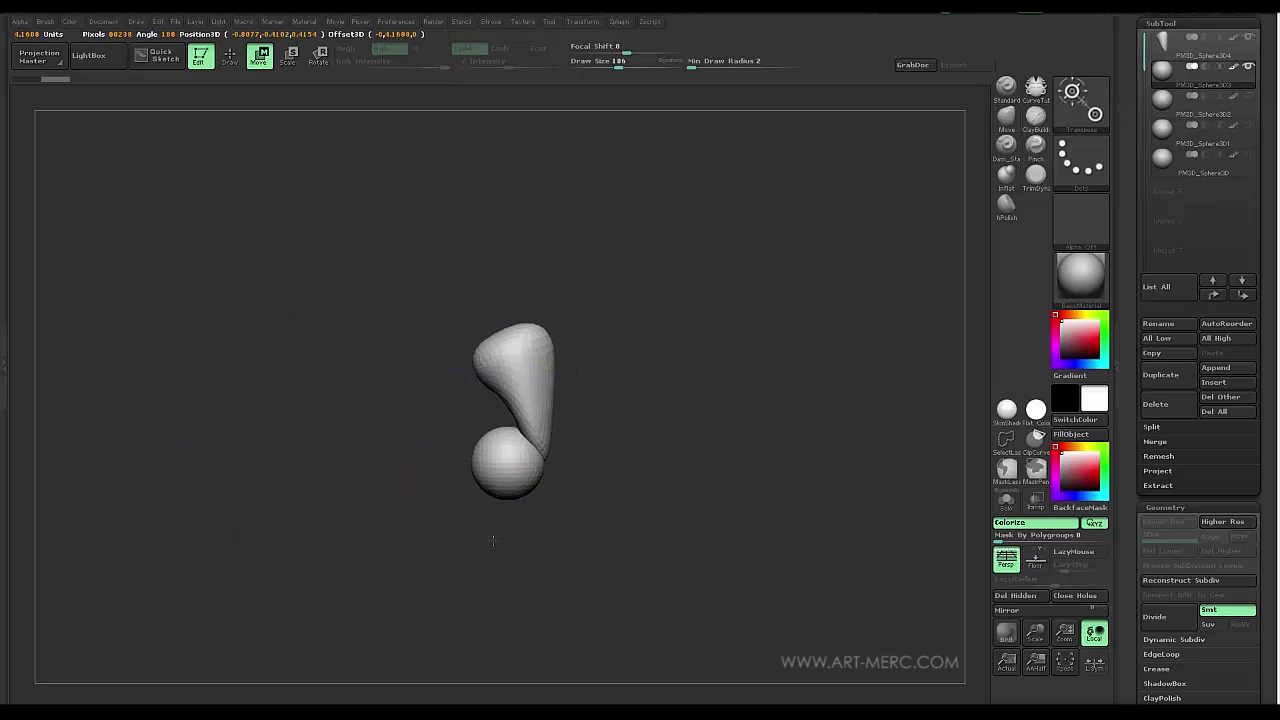
pyautogui.keyDown('shift'); pyautogui.moveTo(493, 540); pyautogui.dragTo(495, 643); pyautogui.keyUp('shift')
# Stretch the lower sphere vertically into a long, slim ellipsoid for the body
pyautogui.keyDown('alt'); pyautogui.moveTo(405, 530); pyautogui.dragTo(390, 398); pyautogui.keyUp('alt')
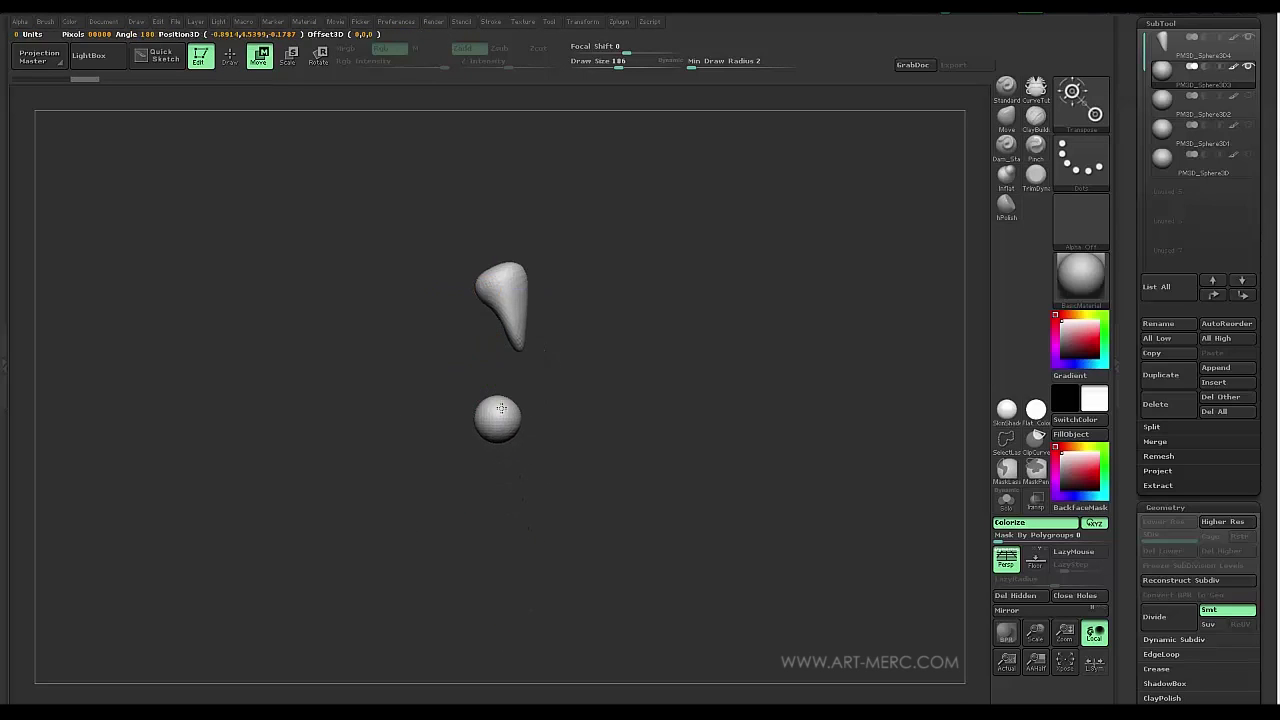
pyautogui.keyDown('shift'); pyautogui.moveTo(501, 408); pyautogui.dragTo(507, 535); pyautogui.keyUp('shift')
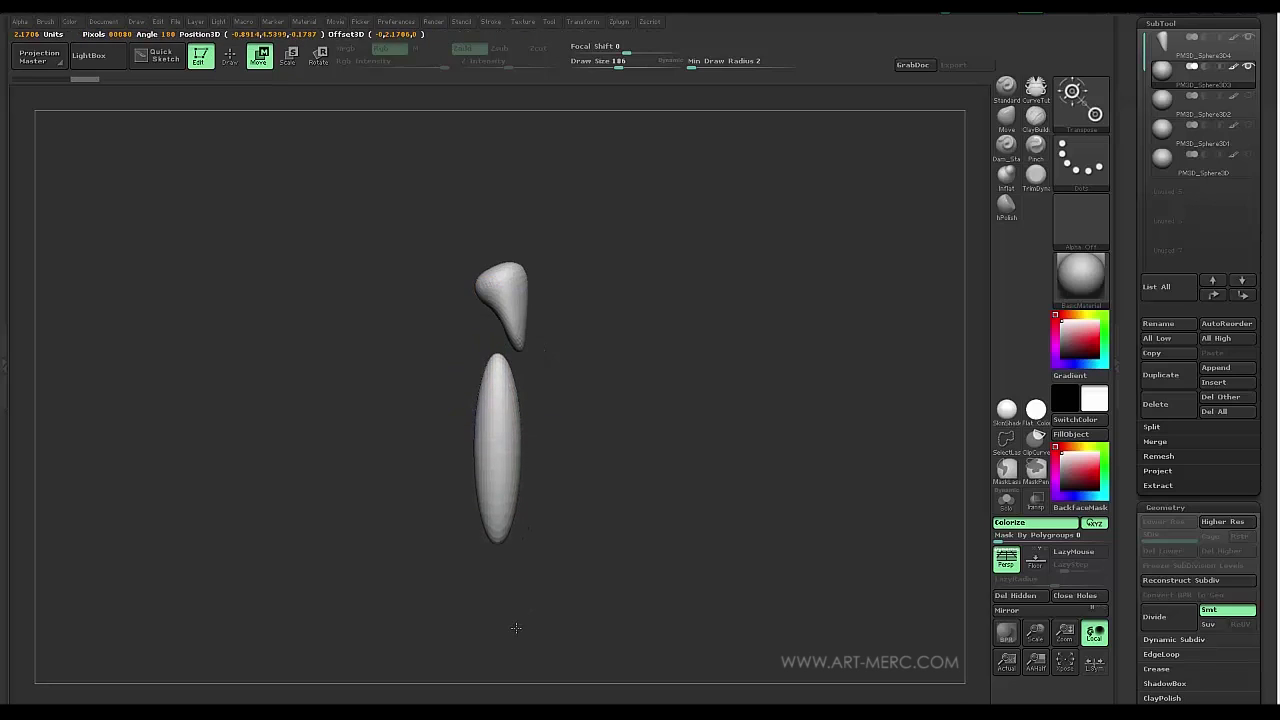
pyautogui.moveTo(516, 628); pyautogui.dragTo(517, 646)
pyautogui.keyDown('alt'); pyautogui.moveTo(391, 438); pyautogui.dragTo(400, 464); pyautogui.keyUp('alt')
# Lay a transpose line along the body ellipsoid and reposition it directly beneath the head, undoing the first trial move
pyautogui.keyDown('shift'); pyautogui.moveTo(491, 380); pyautogui.dragTo(486, 426); pyautogui.keyUp('shift')
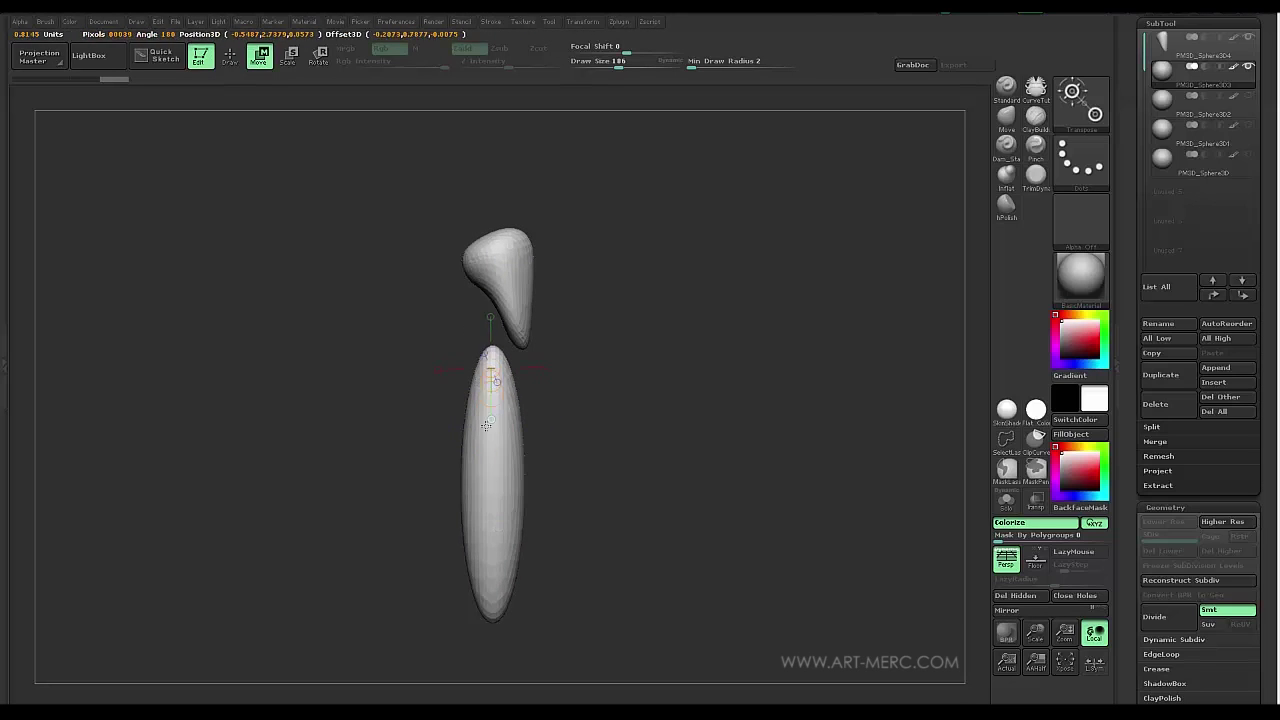
pyautogui.keyDown('shift'); pyautogui.moveTo(483, 544); pyautogui.dragTo(484, 535); pyautogui.keyUp('shift')
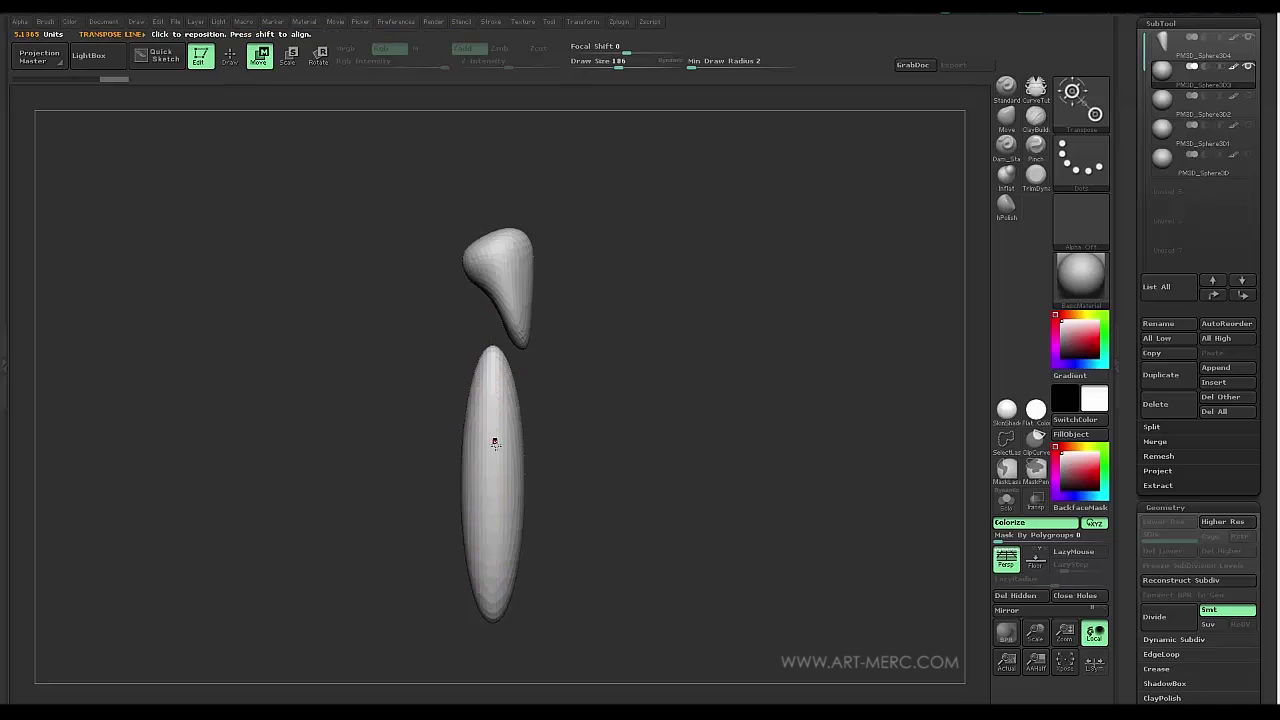
pyautogui.moveTo(494, 442); pyautogui.dragTo(509, 424)
pyautogui.hotkey('ctrl', 'z')
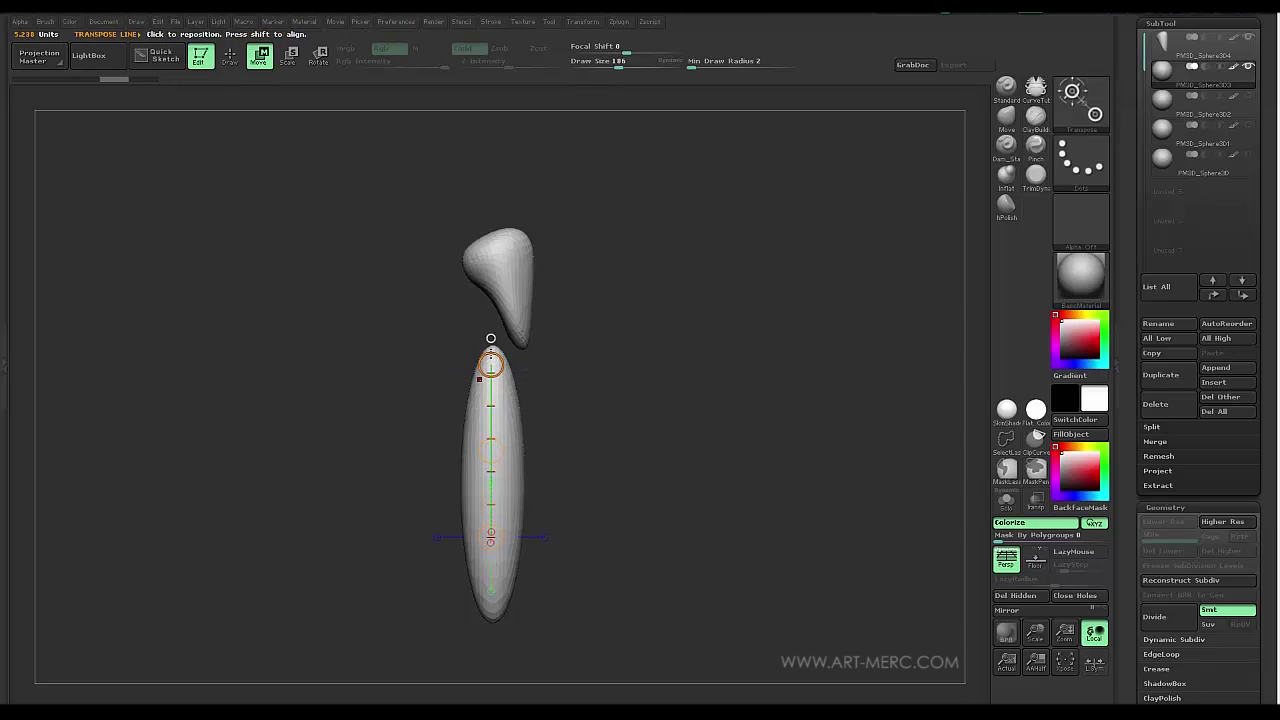
pyautogui.moveTo(497, 350); pyautogui.dragTo(498, 601)
pyautogui.moveTo(503, 472); pyautogui.dragTo(525, 433)
pyautogui.moveTo(406, 400); pyautogui.dragTo(383, 413)
pyautogui.keyDown('alt'); pyautogui.moveTo(372, 366); pyautogui.dragTo(380, 490); pyautogui.keyUp('alt')
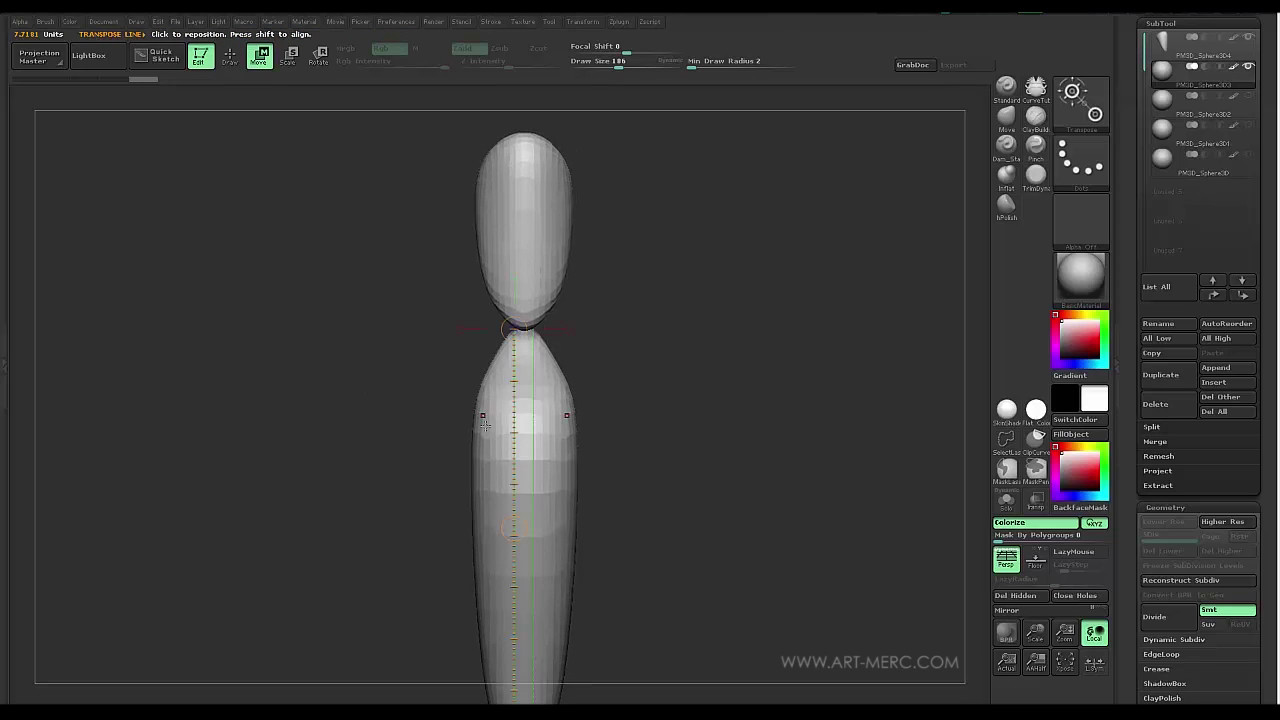
# Shape the ellipsoid with the Move brush into a curved torso with a narrow neck, broad shoulders and a tapered lower end
pyautogui.keyDown('alt'); pyautogui.moveTo(444, 394); pyautogui.dragTo(358, 459); pyautogui.keyUp('alt')
pyautogui.press('q')
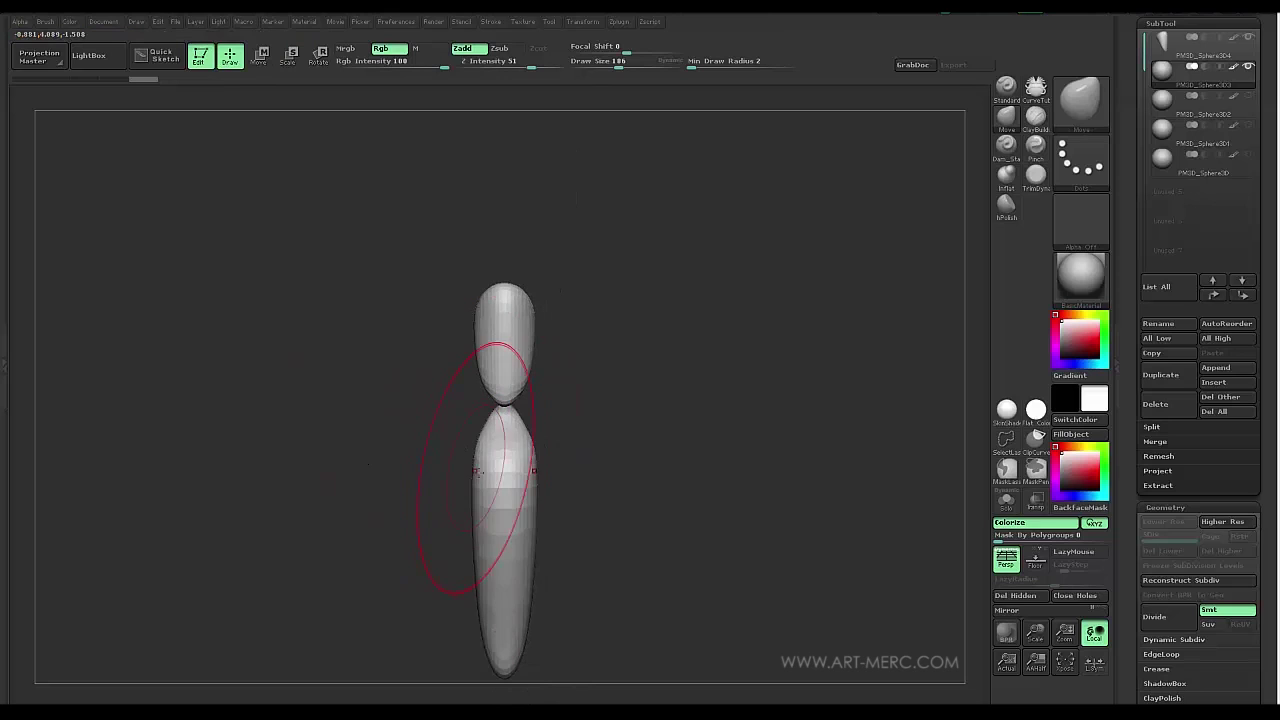
pyautogui.moveTo(485, 470)
pyautogui.mouseDown()
pyautogui.moveTo(412, 463)
pyautogui.moveTo(357, 423)
pyautogui.moveTo(420, 517)
pyautogui.mouseUp()
pyautogui.moveTo(404, 560)
pyautogui.mouseDown()
pyautogui.moveTo(414, 594)
pyautogui.moveTo(434, 598)
pyautogui.mouseUp()
pyautogui.moveTo(347, 571)
pyautogui.keyDown('alt'); pyautogui.mouseDown()
pyautogui.moveTo(355, 545)
pyautogui.moveTo(456, 479)
pyautogui.mouseUp(); pyautogui.keyUp('alt')
pyautogui.moveTo(530, 482)
pyautogui.mouseDown()
pyautogui.moveTo(291, 480)
pyautogui.moveTo(320, 522)
pyautogui.mouseUp()
pyautogui.moveTo(424, 511); pyautogui.dragTo(414, 512)
pyautogui.moveTo(320, 490)
pyautogui.keyDown('alt'); pyautogui.mouseDown()
pyautogui.moveTo(320, 423)
pyautogui.moveTo(425, 421)
pyautogui.mouseUp(); pyautogui.keyUp('alt')
pyautogui.keyDown('shift'); pyautogui.moveTo(318, 421); pyautogui.dragTo(330, 420); pyautogui.keyUp('shift')
pyautogui.moveTo(328, 422)
pyautogui.keyDown('alt'); pyautogui.mouseDown()
pyautogui.moveTo(332, 325)
pyautogui.moveTo(322, 485)
pyautogui.moveTo(320, 430)
pyautogui.moveTo(283, 397)
pyautogui.moveTo(323, 411)
pyautogui.moveTo(340, 361)
pyautogui.moveTo(320, 437)
pyautogui.moveTo(340, 412)
pyautogui.moveTo(414, 410)
pyautogui.moveTo(380, 415)
pyautogui.moveTo(338, 397)
pyautogui.moveTo(350, 442)
pyautogui.moveTo(320, 466)
pyautogui.moveTo(340, 443)
pyautogui.moveTo(360, 543)
pyautogui.moveTo(394, 529)
pyautogui.moveTo(410, 500)
pyautogui.moveTo(420, 474)
pyautogui.moveTo(300, 480)
pyautogui.mouseUp(); pyautogui.keyUp('alt')
pyautogui.moveTo(255, 575); pyautogui.dragTo(340, 540)
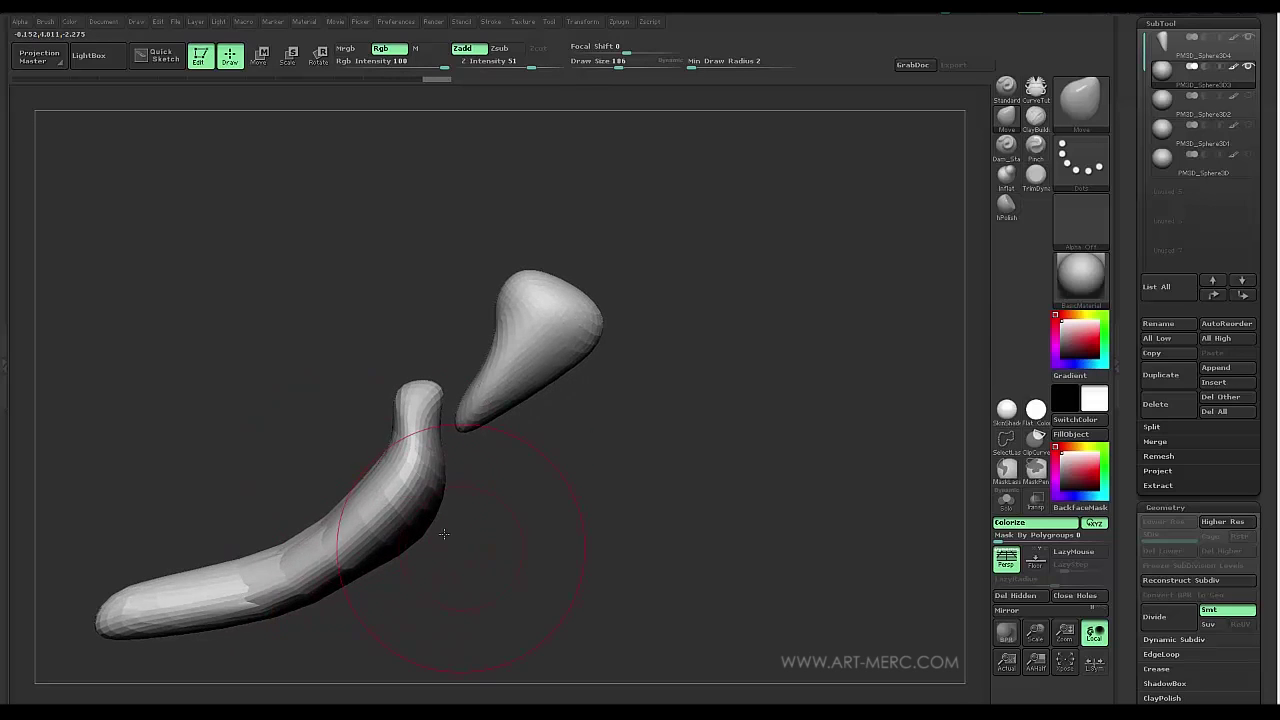
pyautogui.moveTo(443, 534)
pyautogui.mouseDown()
pyautogui.moveTo(235, 485)
pyautogui.moveTo(264, 408)
pyautogui.moveTo(269, 452)
pyautogui.moveTo(250, 453)
pyautogui.moveTo(246, 409)
pyautogui.moveTo(363, 512)
pyautogui.moveTo(400, 515)
pyautogui.moveTo(286, 517)
pyautogui.moveTo(346, 371)
pyautogui.moveTo(339, 338)
pyautogui.moveTo(317, 432)
pyautogui.moveTo(337, 440)
pyautogui.moveTo(251, 466)
pyautogui.moveTo(271, 470)
pyautogui.mouseUp()
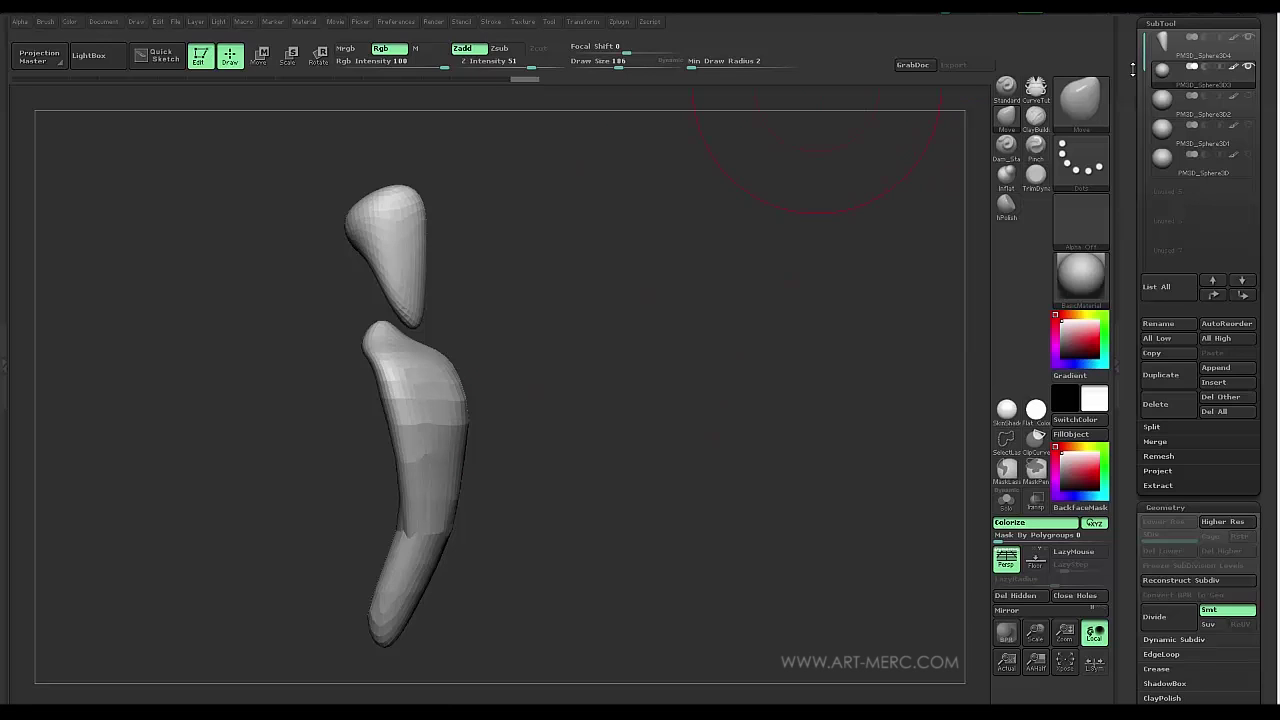
# Save the tool as a ZTool file named "weird cartoon"
pyautogui.moveTo(1133, 68); pyautogui.dragTo(1133, 30)
pyautogui.click(1210, 43)
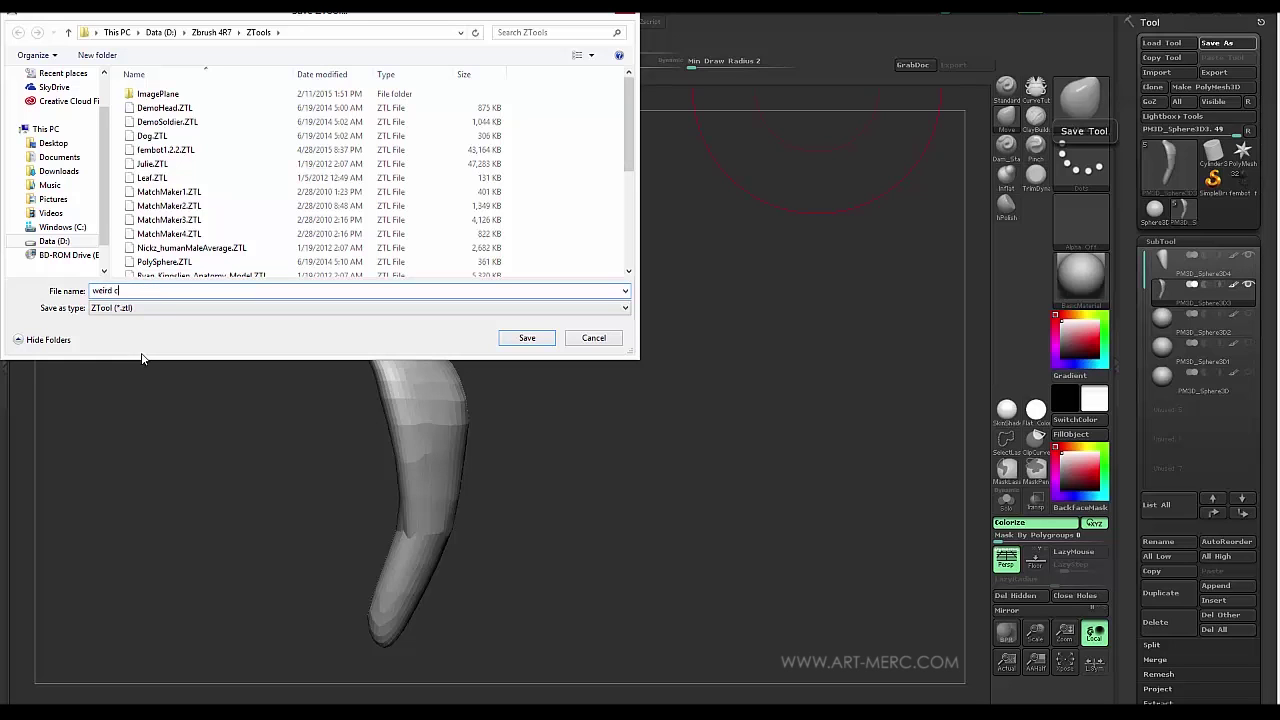
pyautogui.write('n')
pyautogui.press('Return')
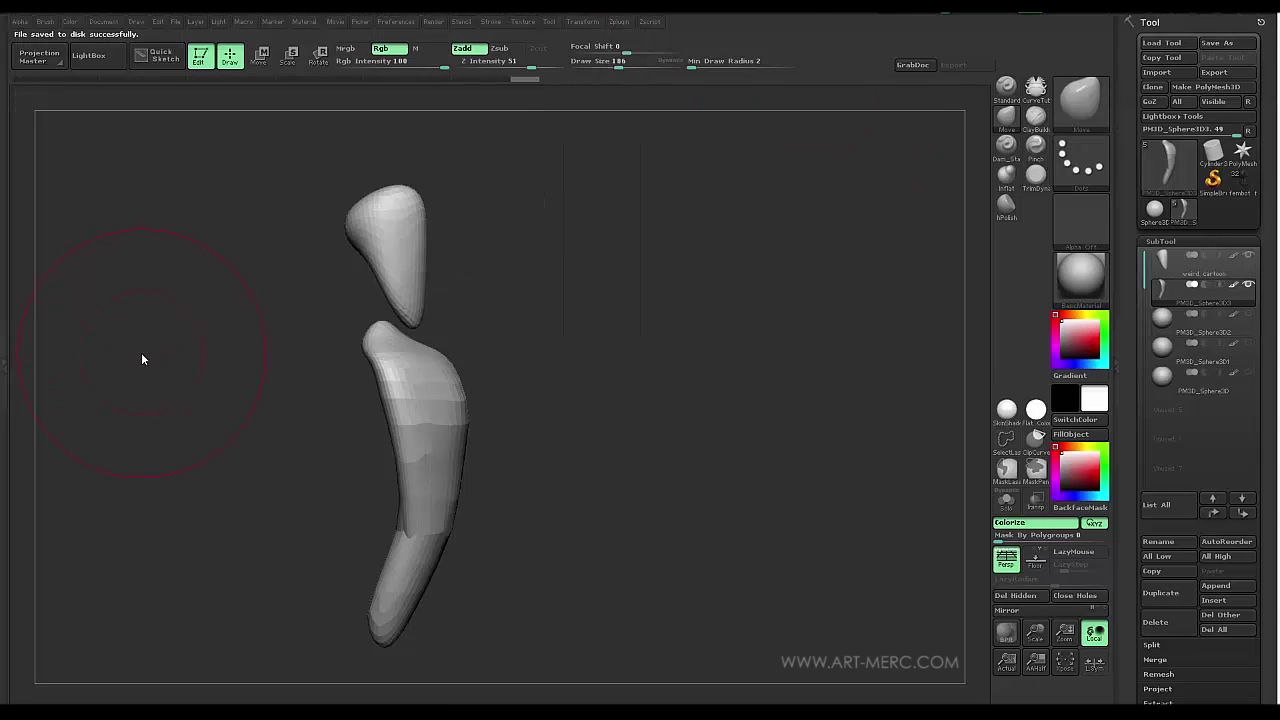
# Start recording a new macro and accept the full ZBrush initialization
pyautogui.moveTo(300, 401); pyautogui.dragTo(200, 406)
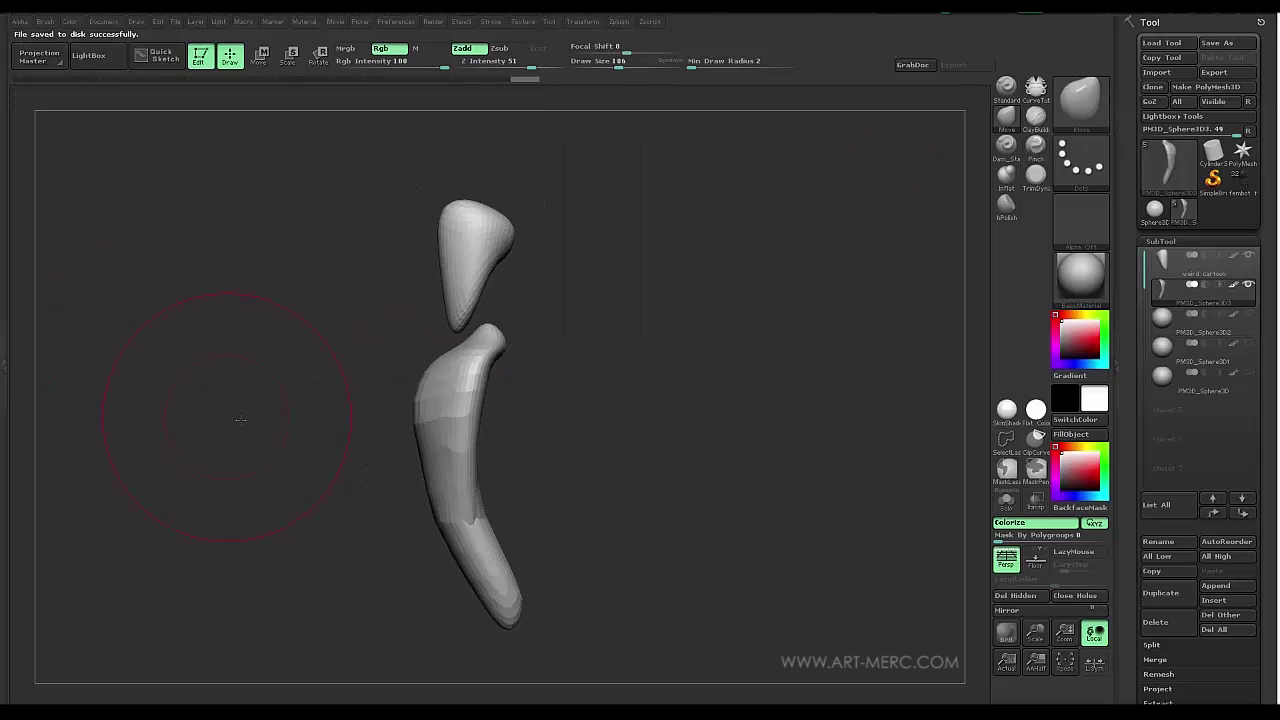
pyautogui.moveTo(272, 422); pyautogui.dragTo(237, 423)
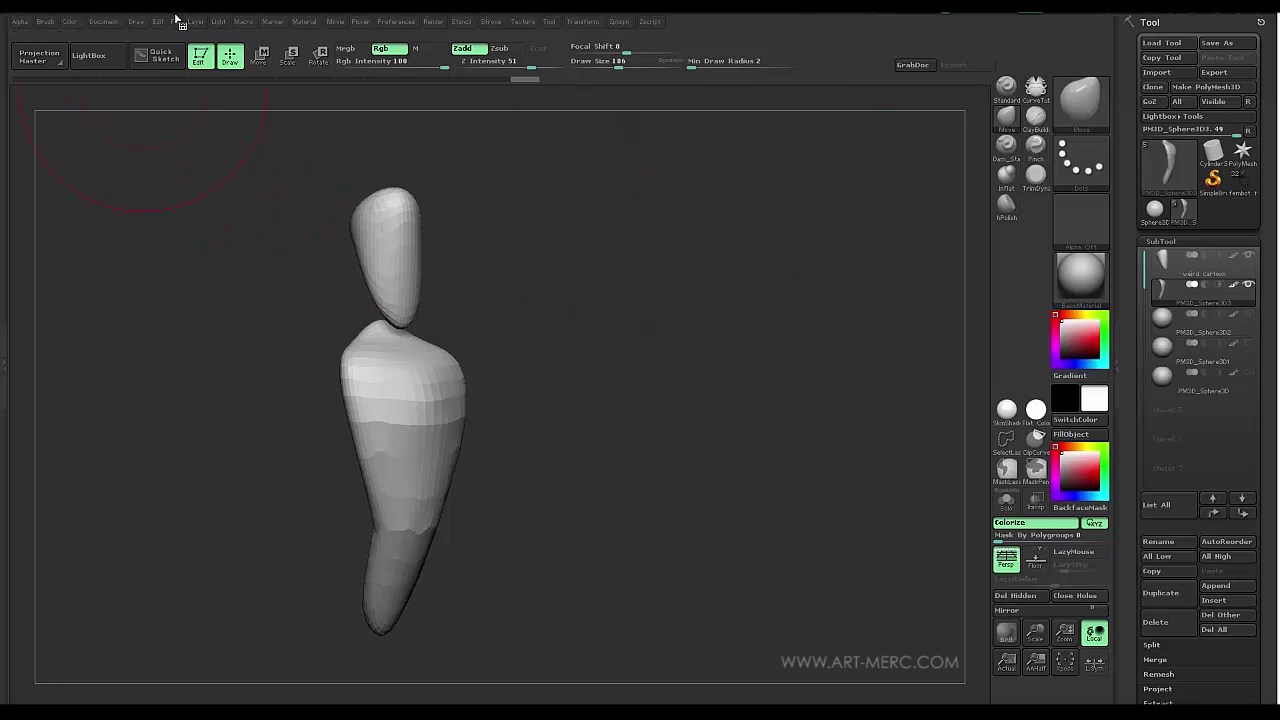
pyautogui.click(244, 22)
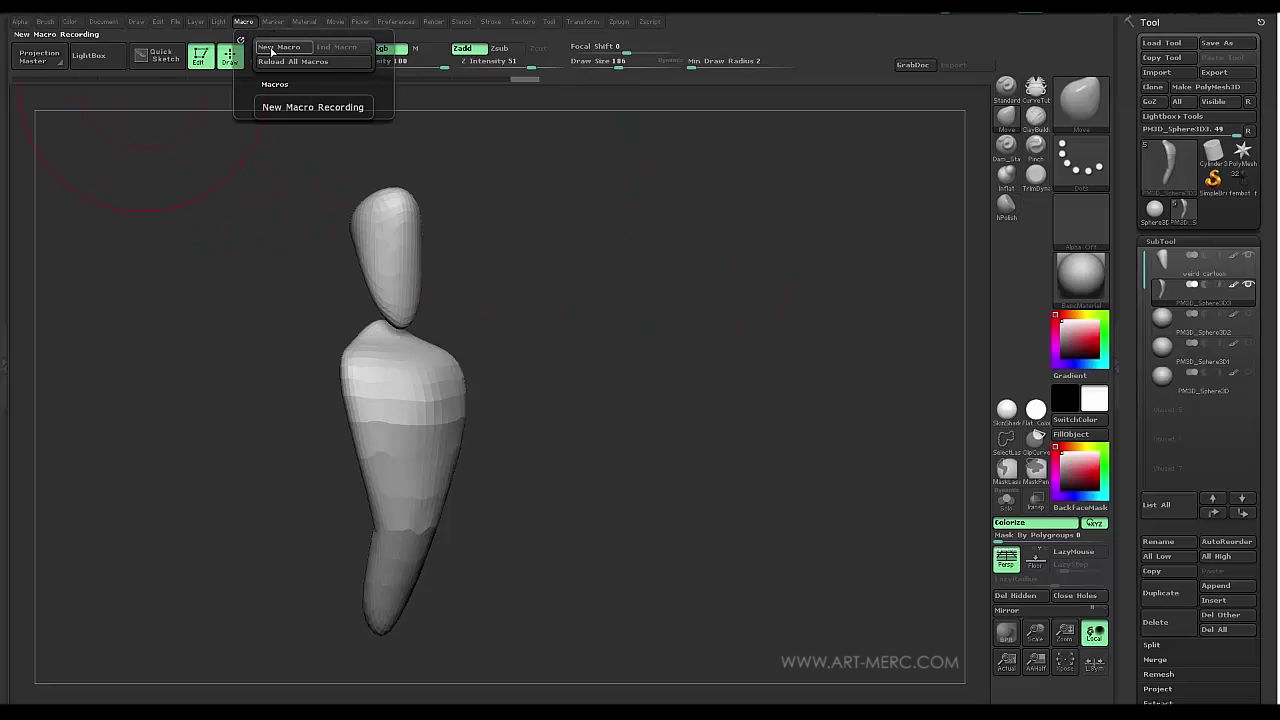
pyautogui.click(271, 48)
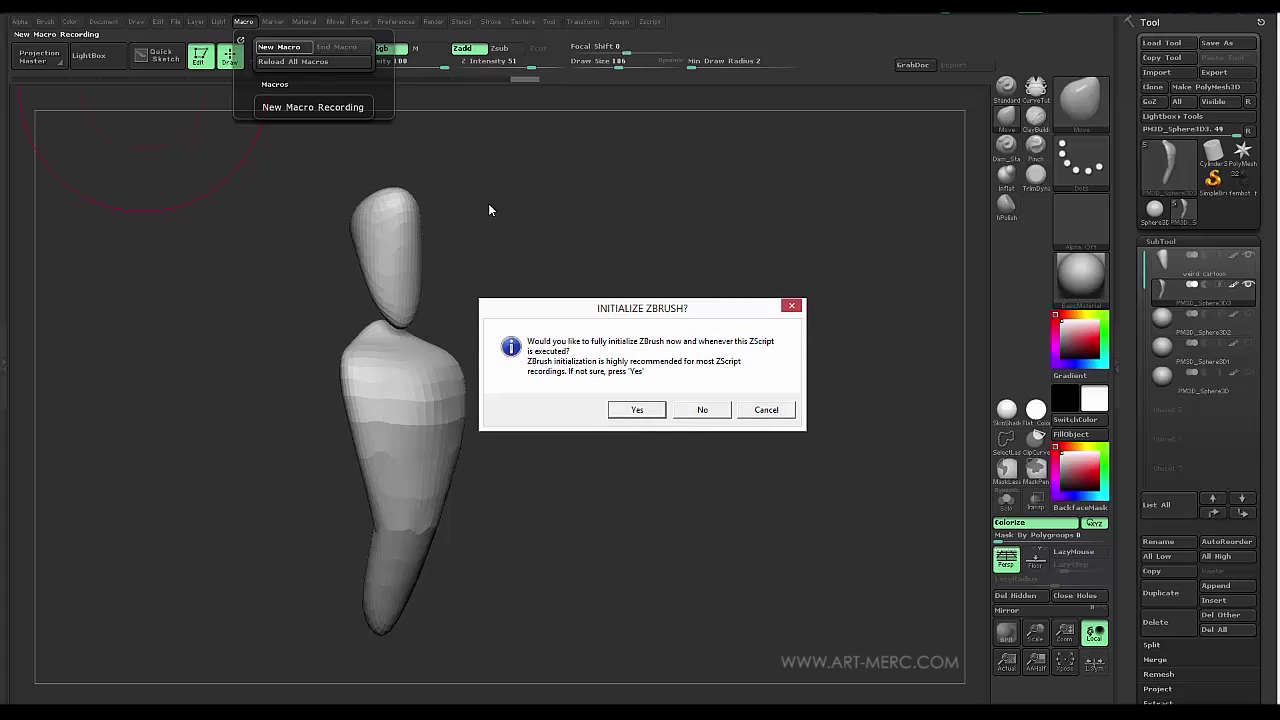
pyautogui.click(632, 411)
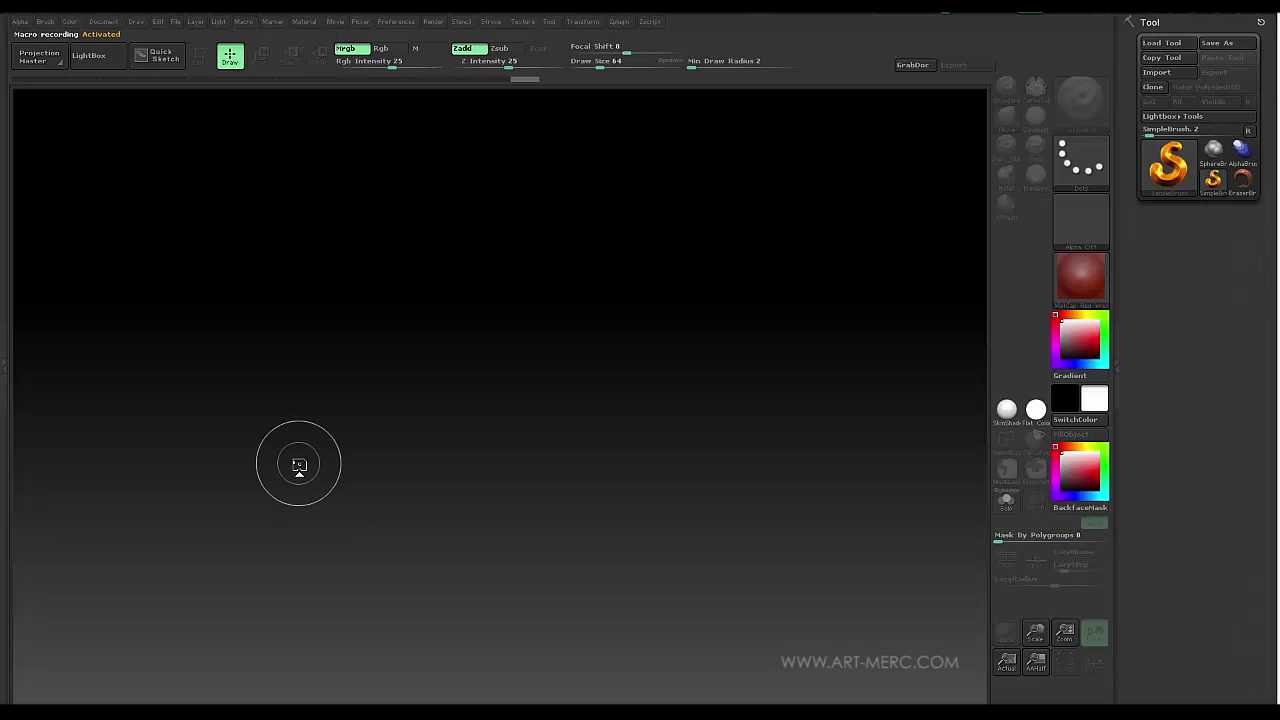
# Set the document's background gradient range to 0
pyautogui.click(103, 20)
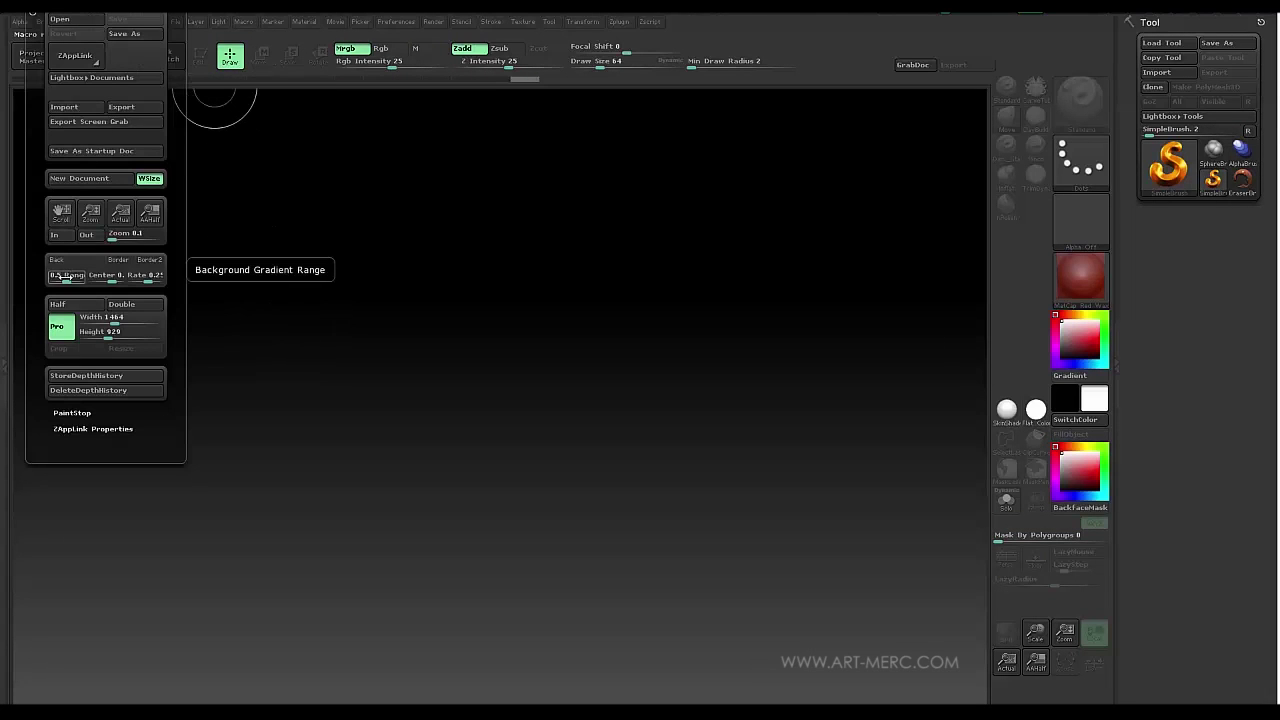
pyautogui.click(67, 275)
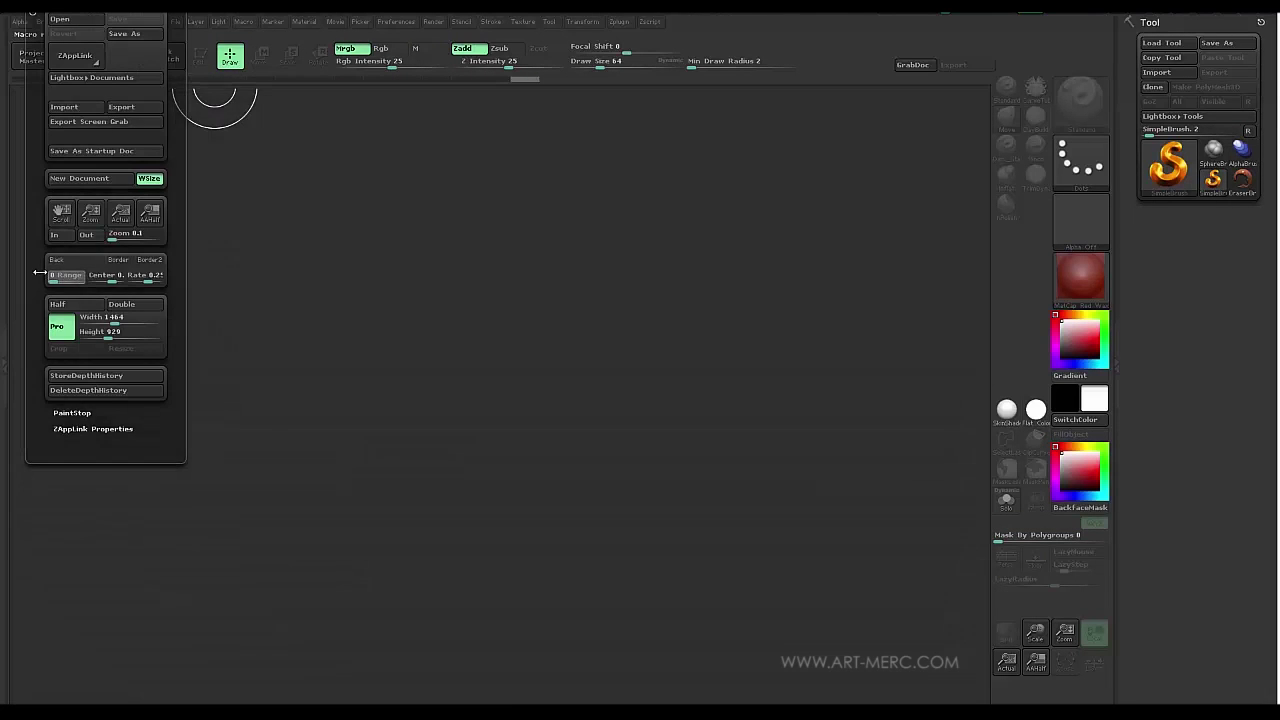
# Draw a Sphere3D on the canvas and enter Edit mode
pyautogui.click(1168, 165)
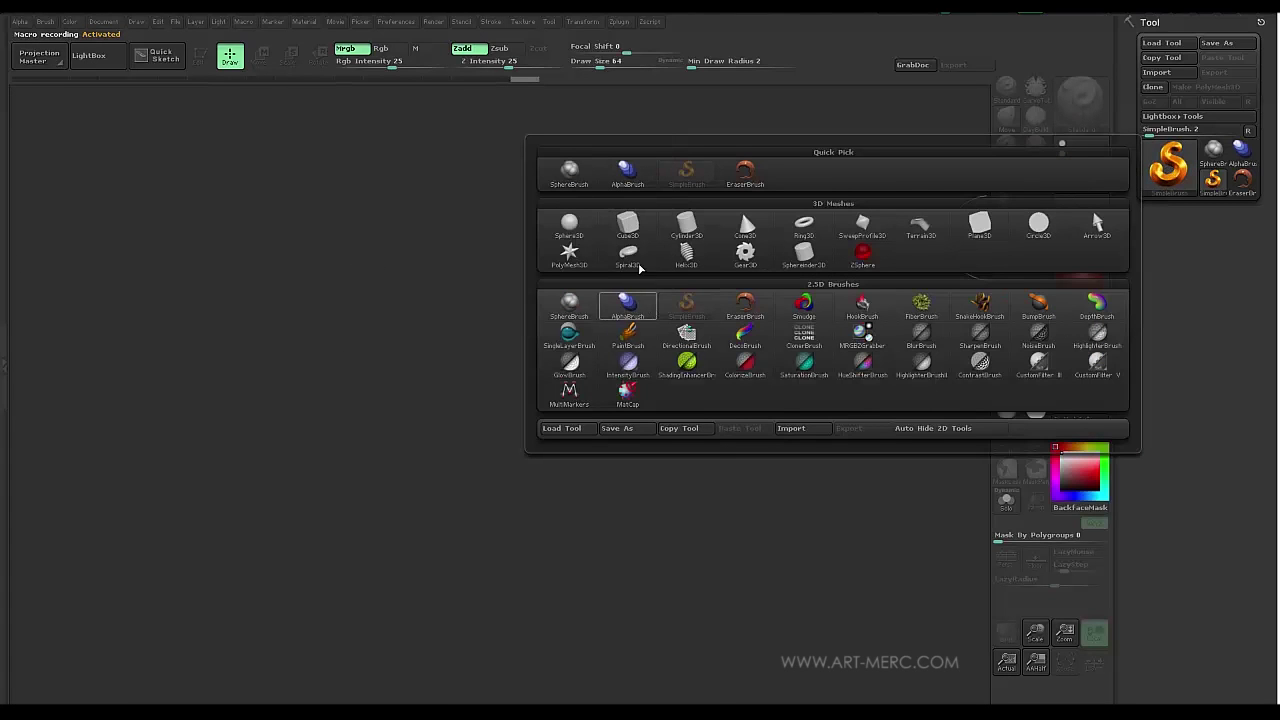
pyautogui.moveTo(576, 232)
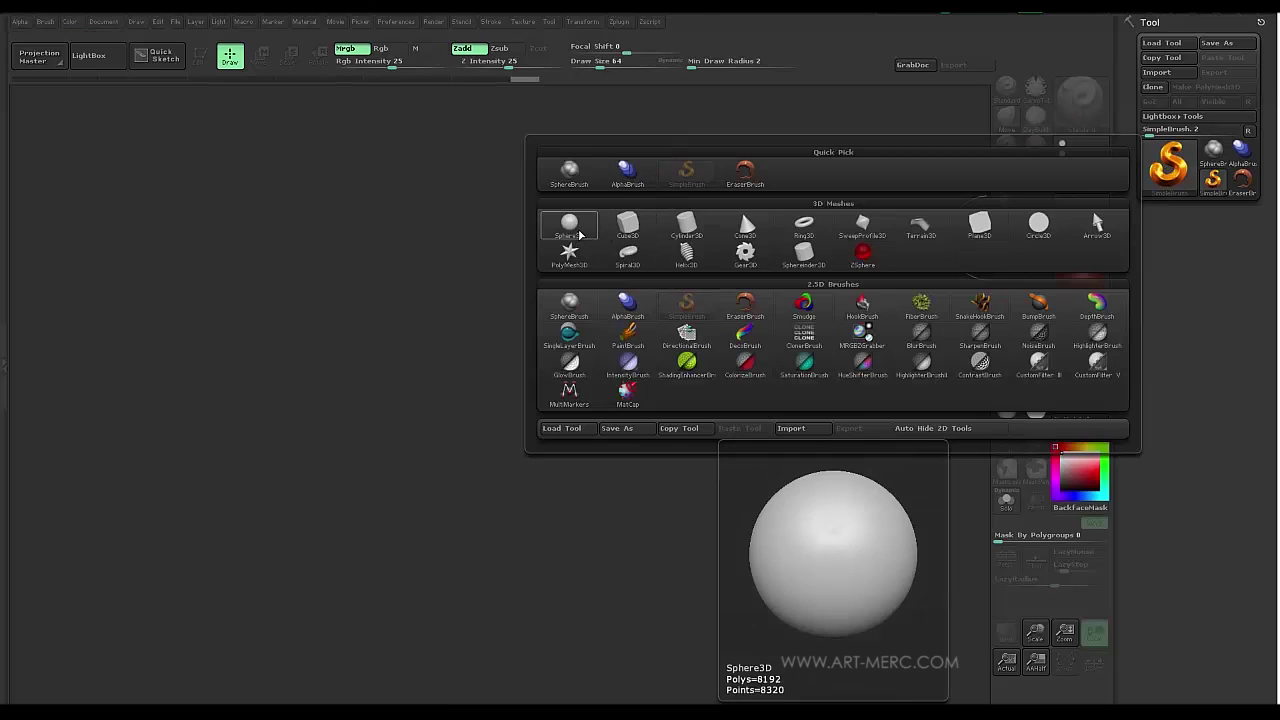
pyautogui.click(576, 232)
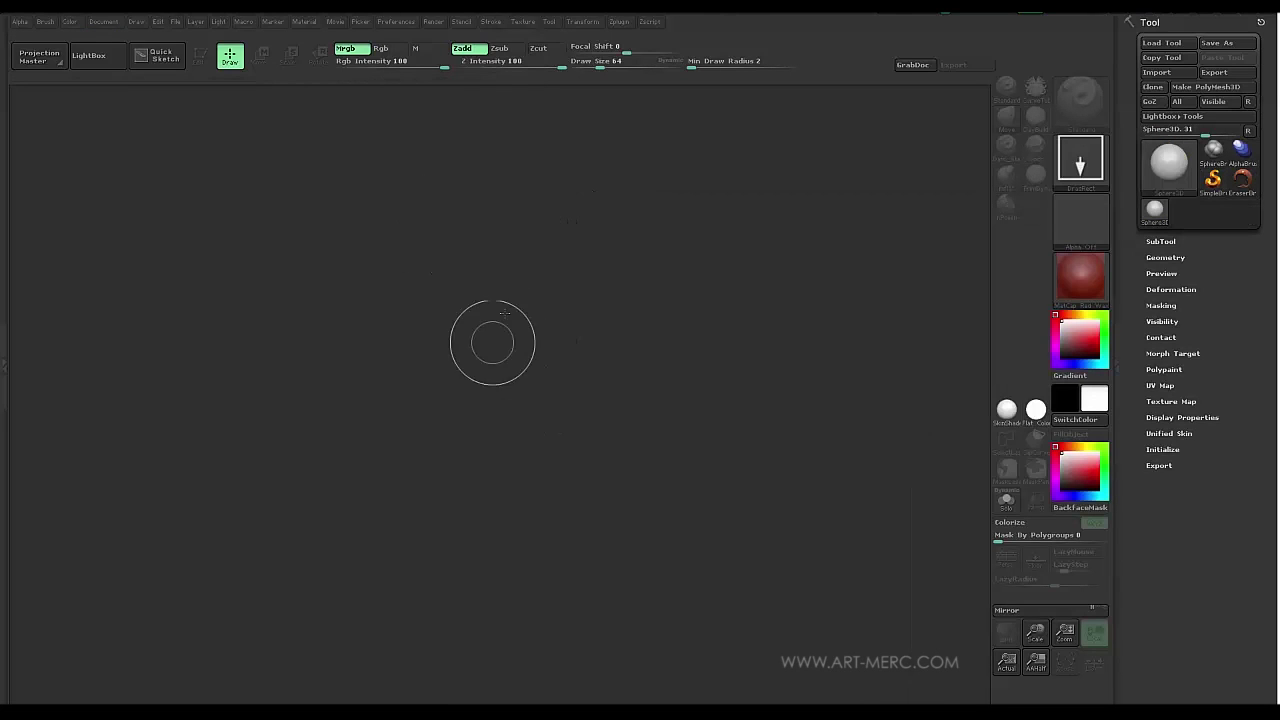
pyautogui.moveTo(483, 316)
pyautogui.mouseDown()
pyautogui.moveTo(485, 537)
pyautogui.moveTo(471, 483)
pyautogui.mouseUp()
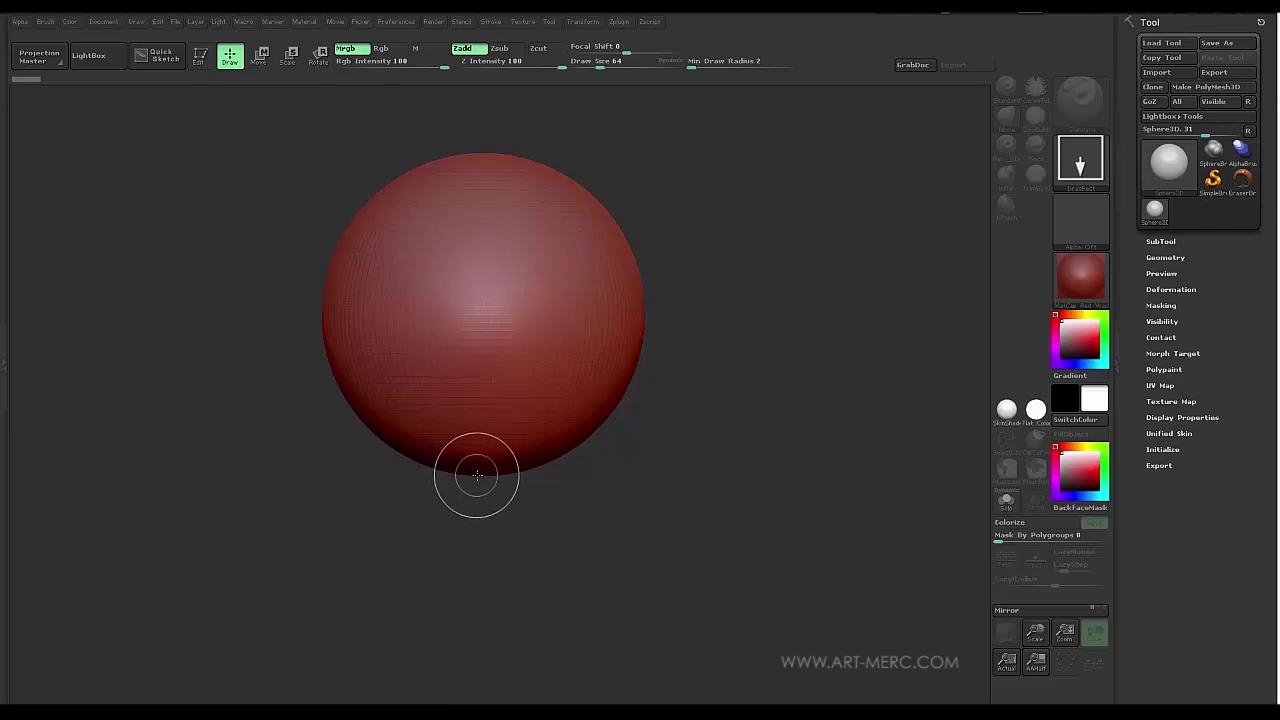
pyautogui.press('t')
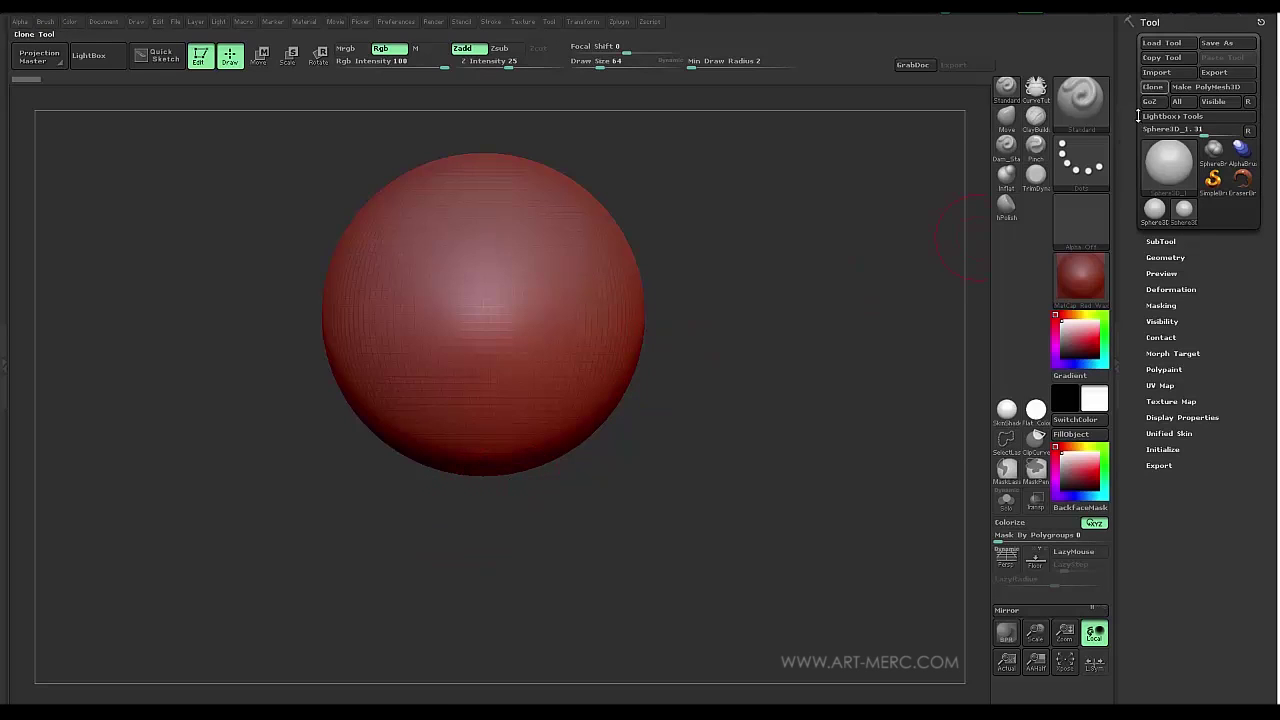
# Show the polyframe on the sphere and convert it to a PolyMesh3D
pyautogui.hotkey('shift', 'f')
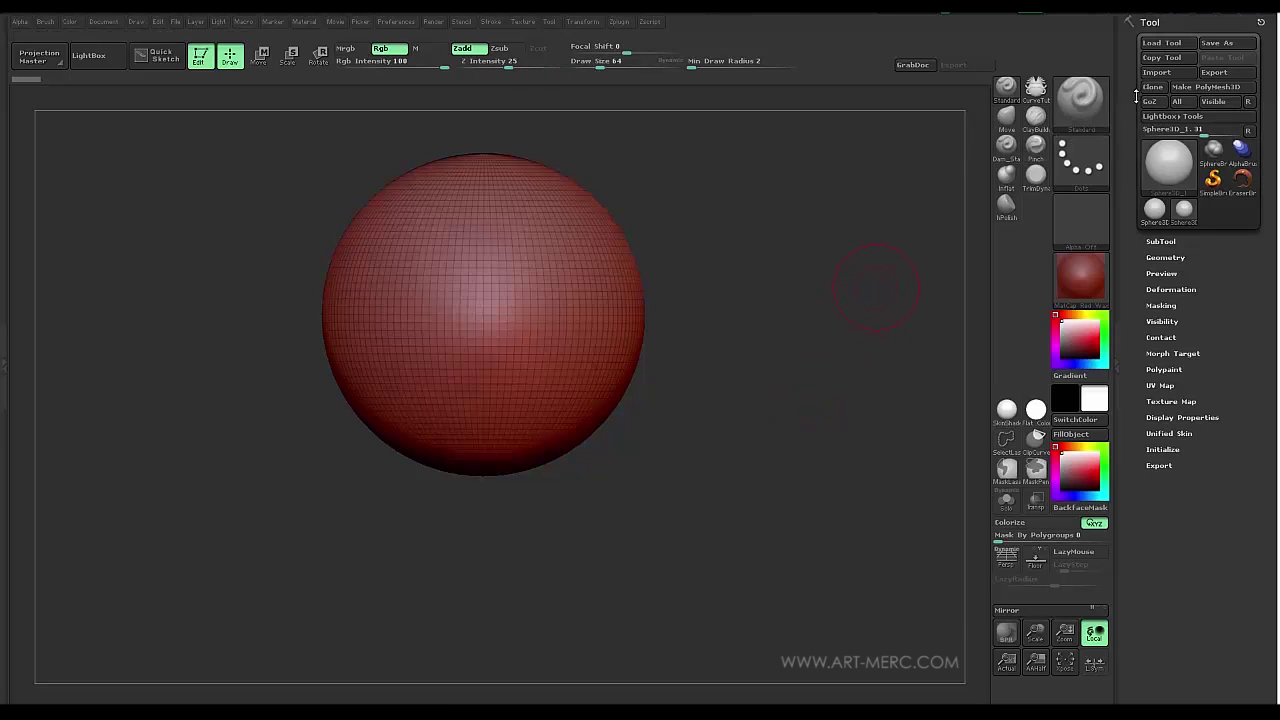
pyautogui.click(1205, 86)
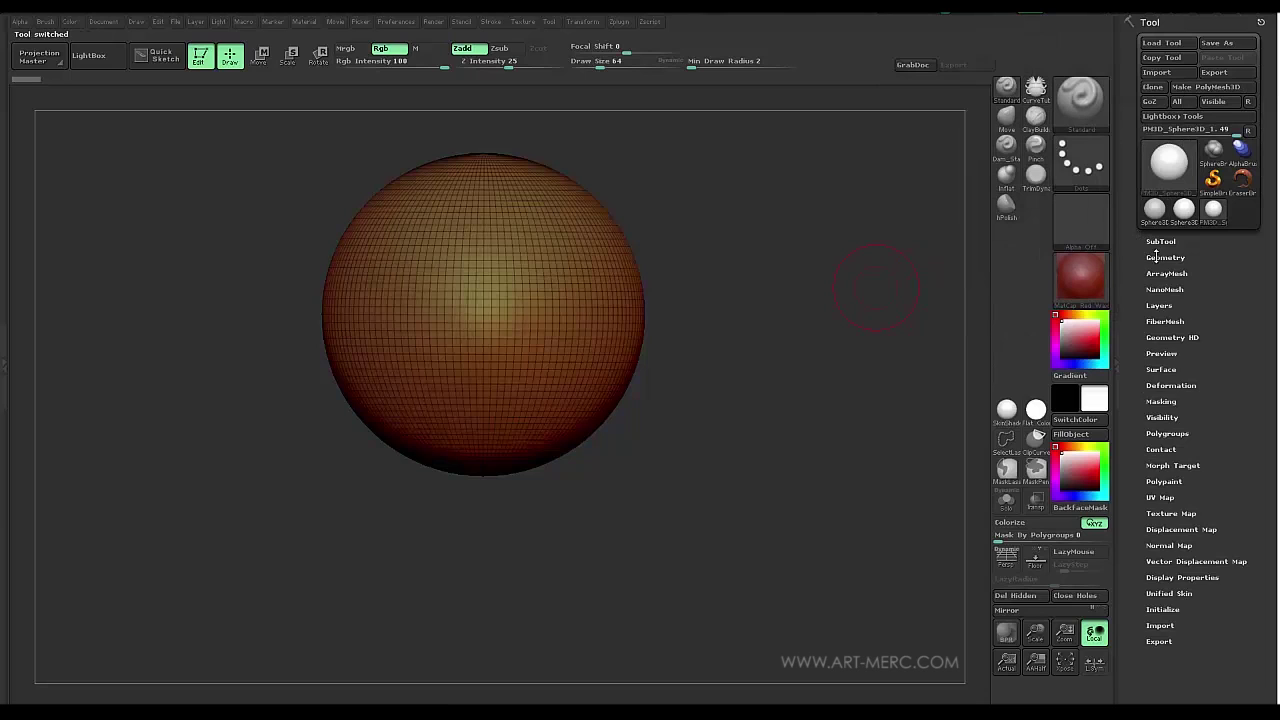
# Remesh the sphere with DynaMesh at resolution 16 and set the brush draw size to 214
pyautogui.click(1160, 257)
pyautogui.scroll(-3, 1126, 307)
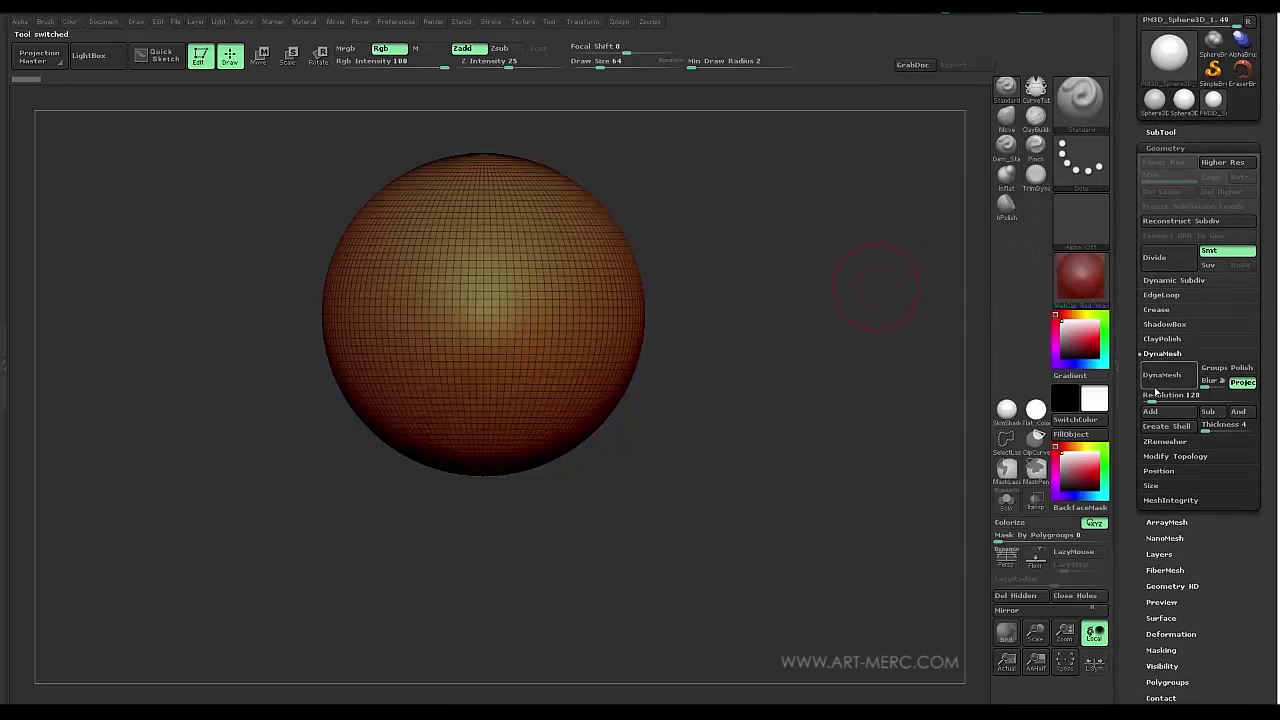
pyautogui.click(1155, 377)
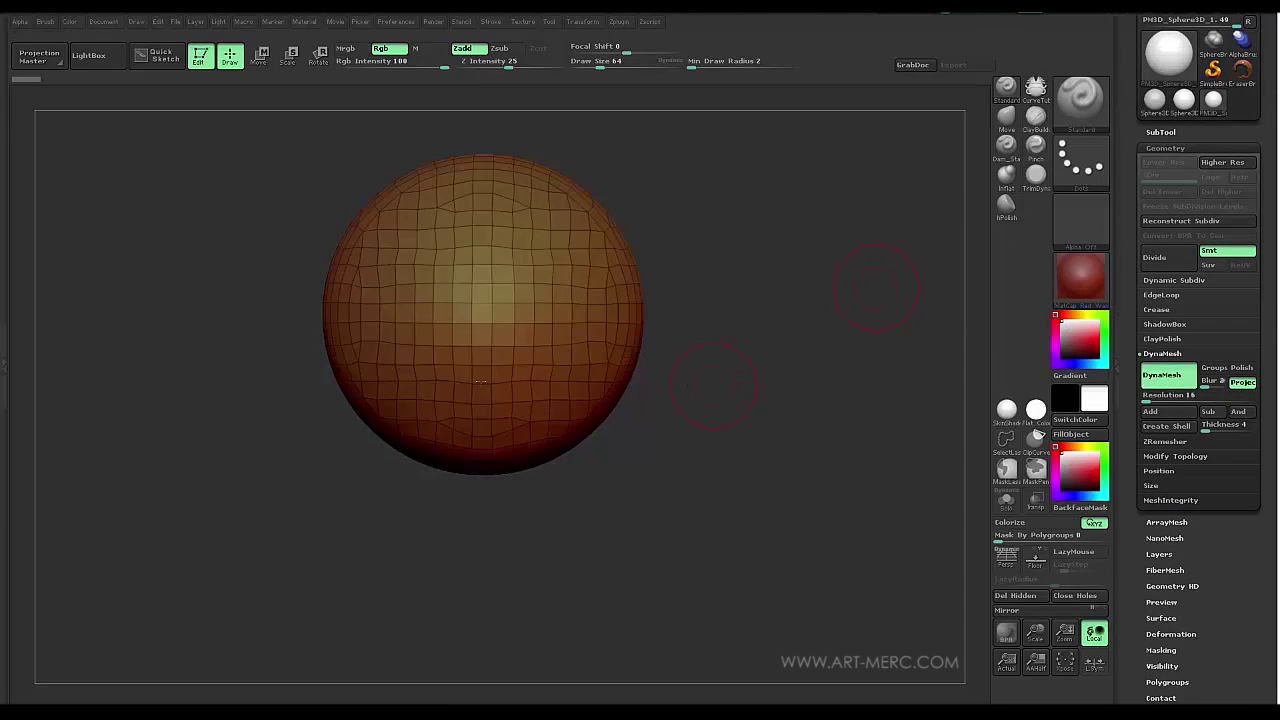
pyautogui.moveTo(223, 370)
pyautogui.keyDown('alt'); pyautogui.mouseDown()
pyautogui.moveTo(251, 375)
pyautogui.moveTo(245, 397)
pyautogui.moveTo(276, 411)
pyautogui.moveTo(392, 382)
pyautogui.mouseUp(); pyautogui.keyUp('alt')
pyautogui.press('s')
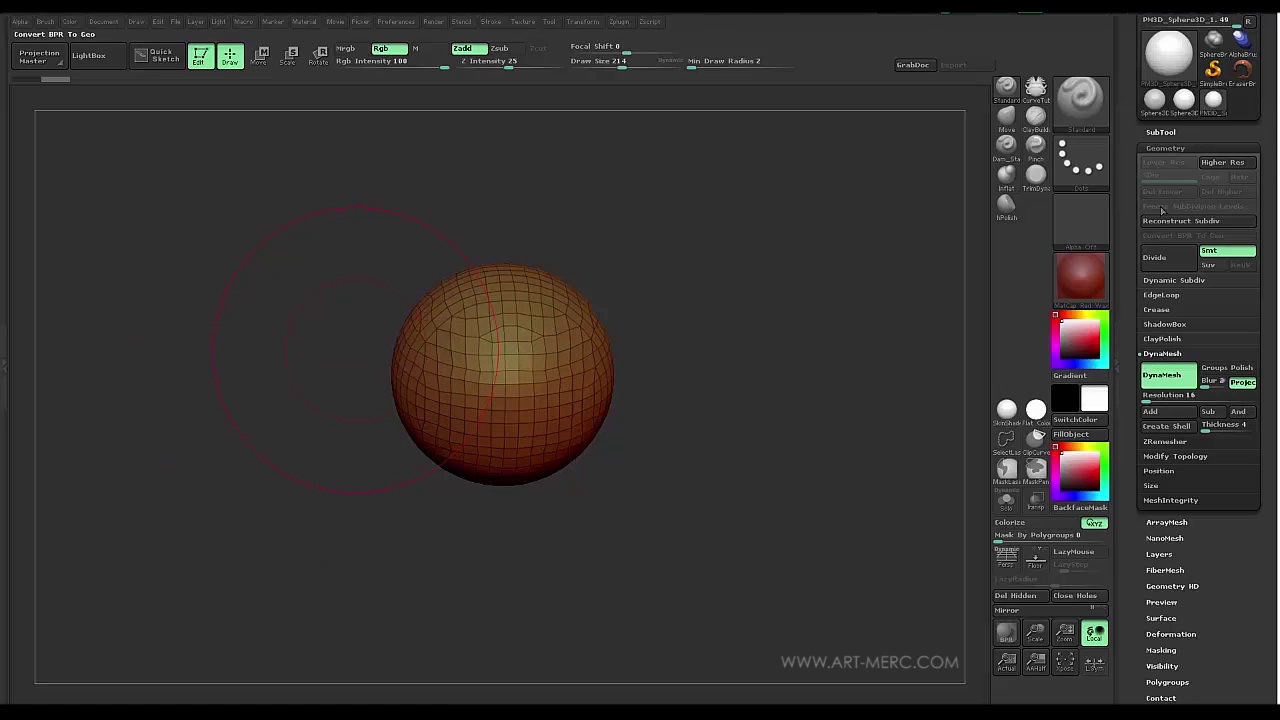
# Fill the sphere with BasicMaterial, applying both material and colour with Mrgb
pyautogui.click(1160, 133)
pyautogui.click(1080, 280)
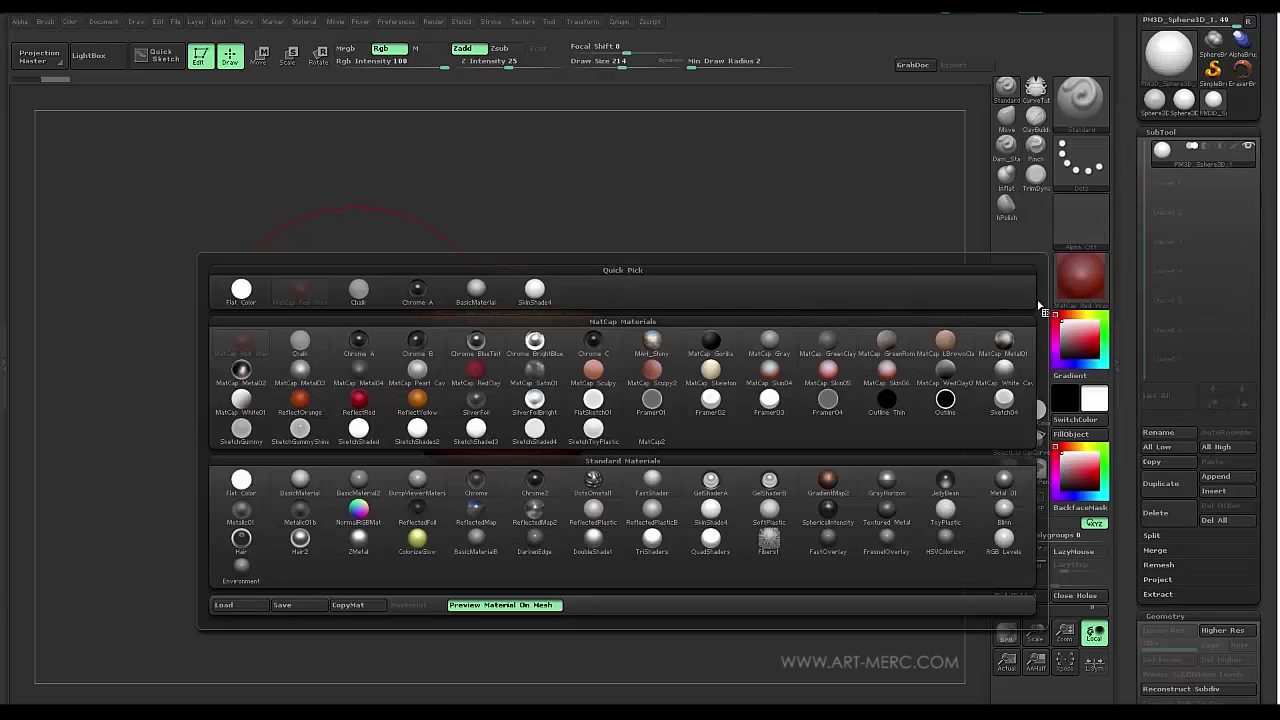
pyautogui.click(290, 480)
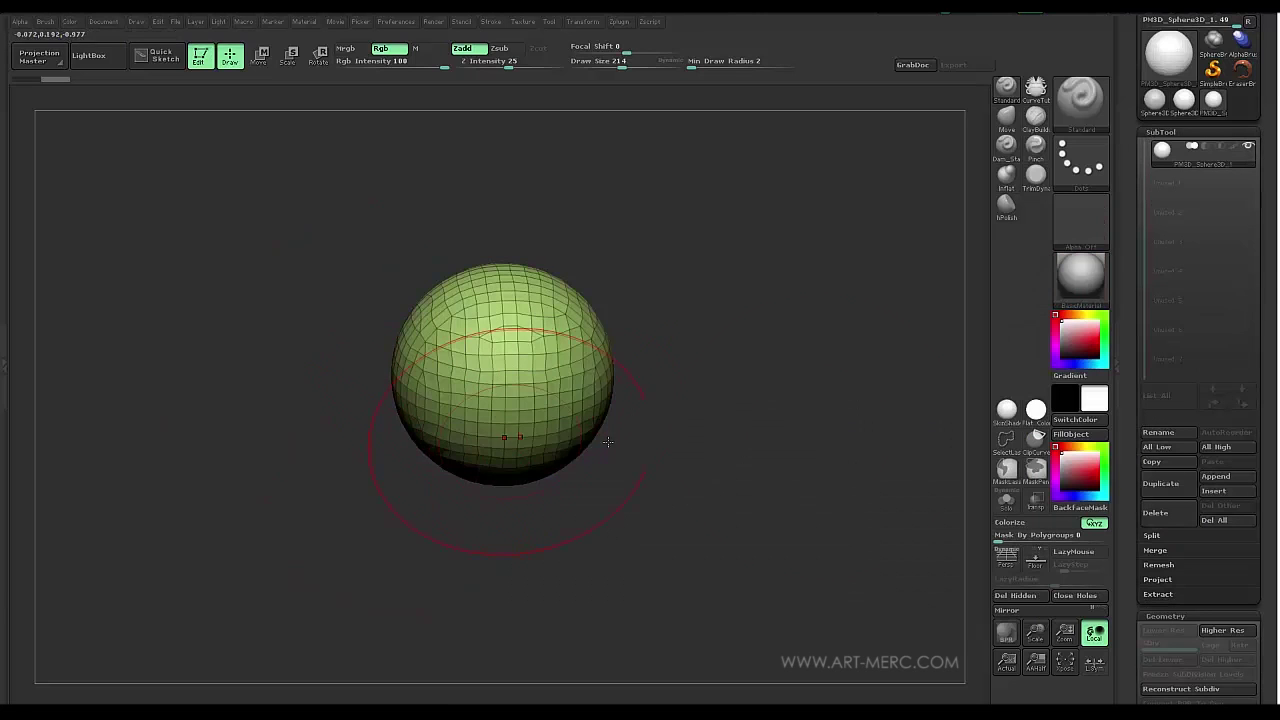
pyautogui.click(344, 48)
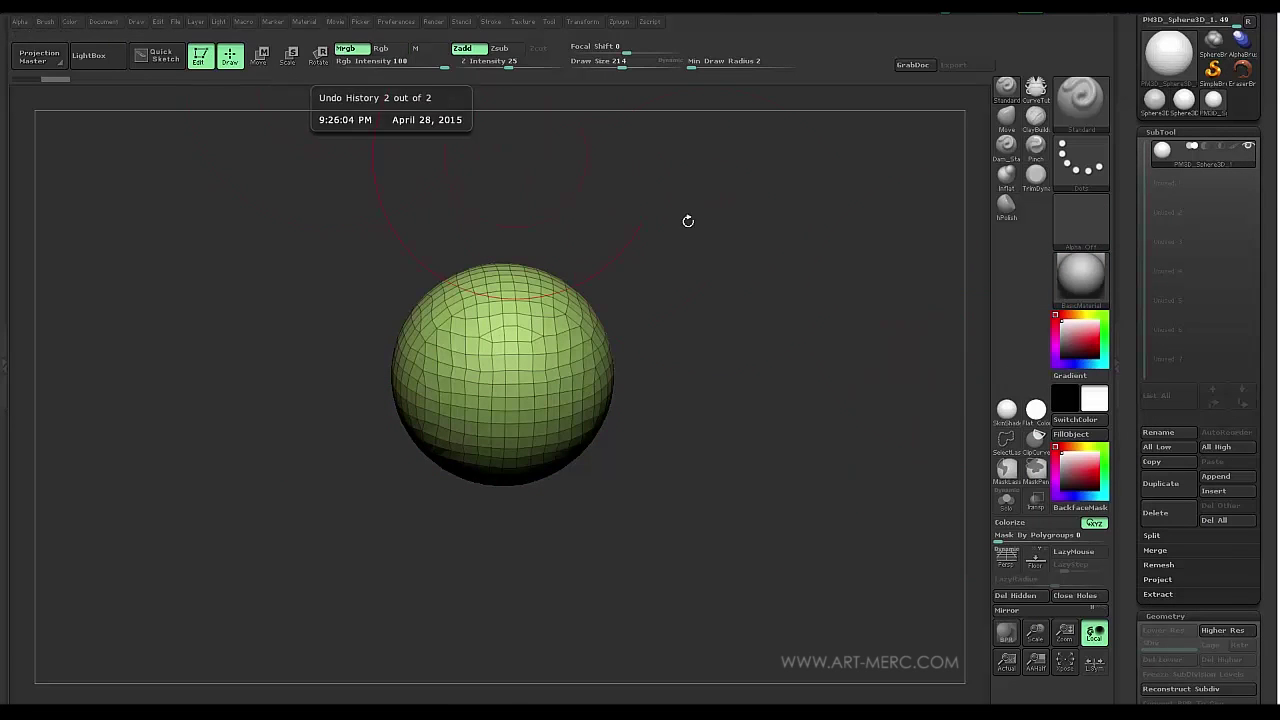
pyautogui.click(1070, 434)
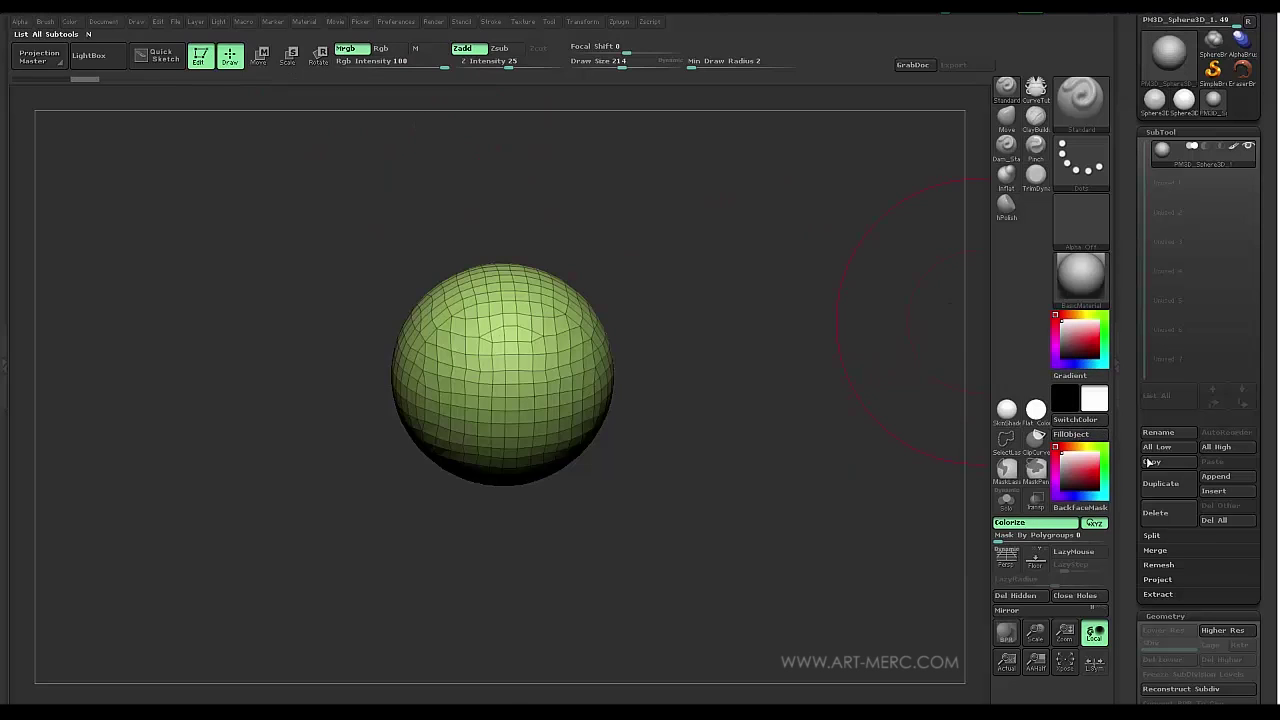
# Duplicate the sphere subtool five times
pyautogui.click(1161, 485)
pyautogui.click(1161, 485)
pyautogui.click(1161, 485)
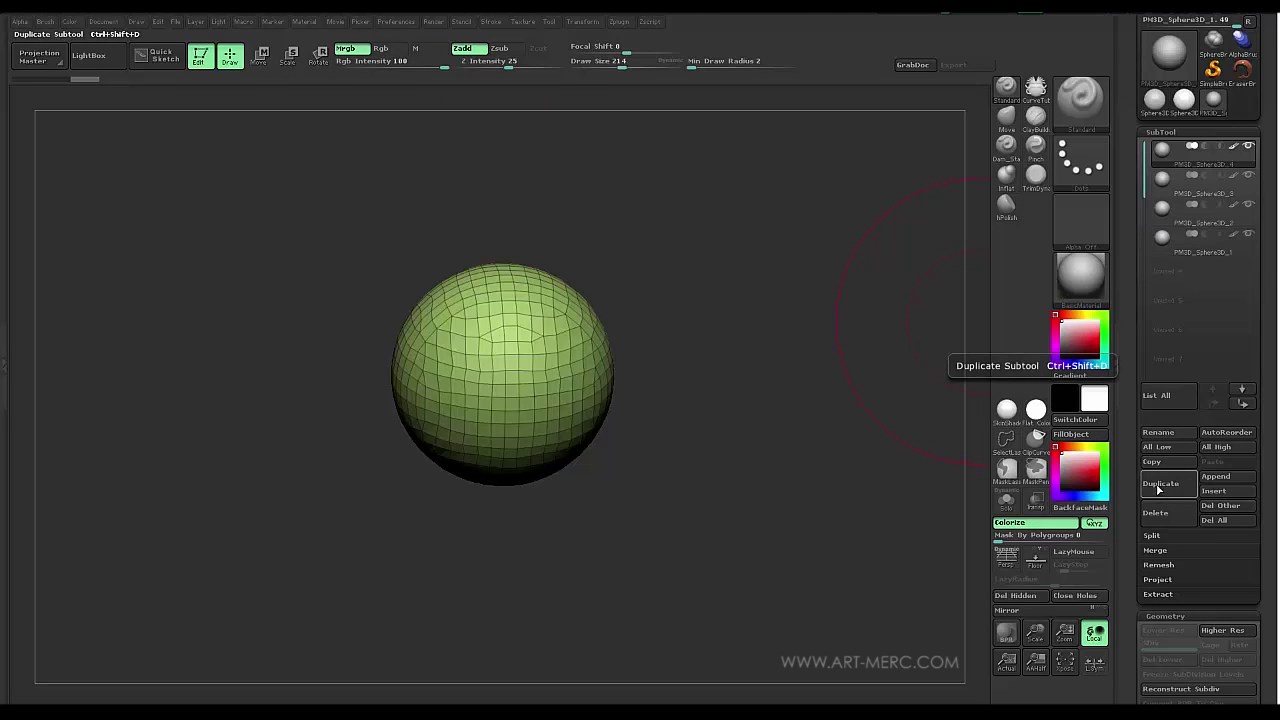
pyautogui.click(1161, 485)
pyautogui.click(1161, 485)
pyautogui.moveTo(265, 423)
pyautogui.mouseDown()
pyautogui.moveTo(217, 357)
pyautogui.moveTo(264, 428)
pyautogui.mouseUp()
pyautogui.keyDown('alt'); pyautogui.moveTo(264, 428); pyautogui.dragTo(312, 96); pyautogui.keyUp('alt')
# End the macro recording and save it as "macro tutorial" in the ZStartup > Macros > Misc folder
pyautogui.click(243, 21)
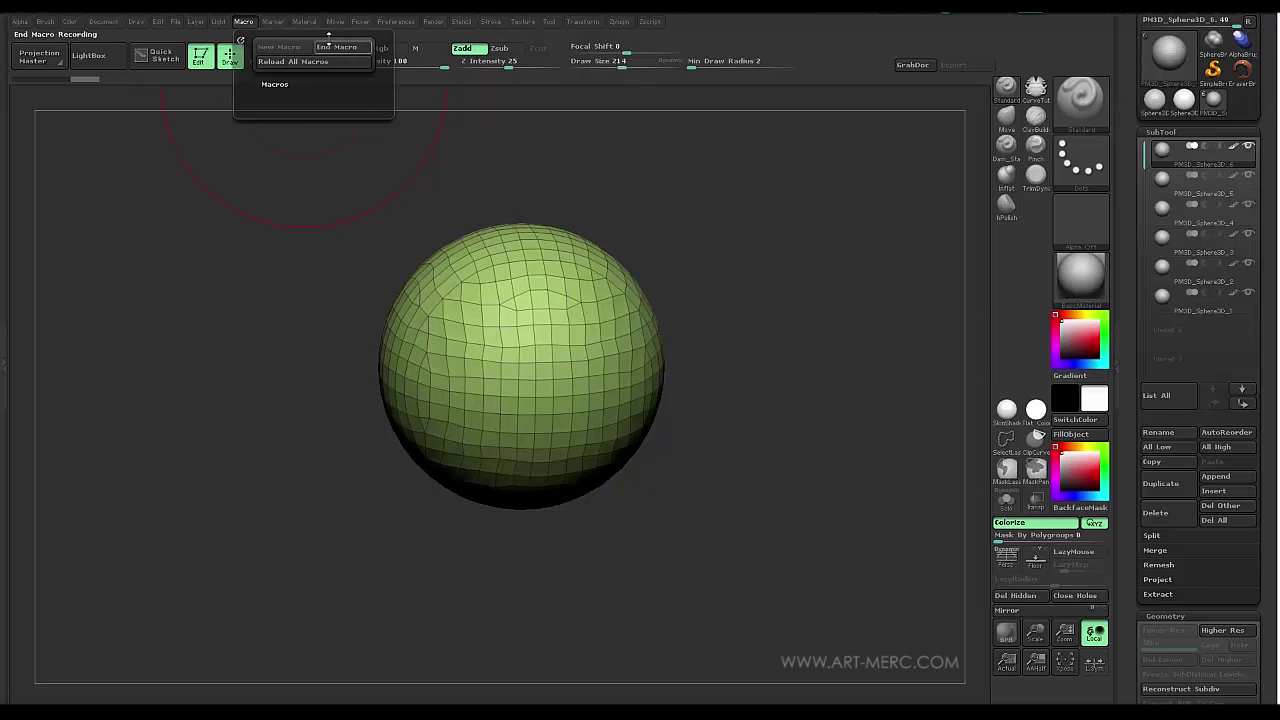
pyautogui.click(334, 46)
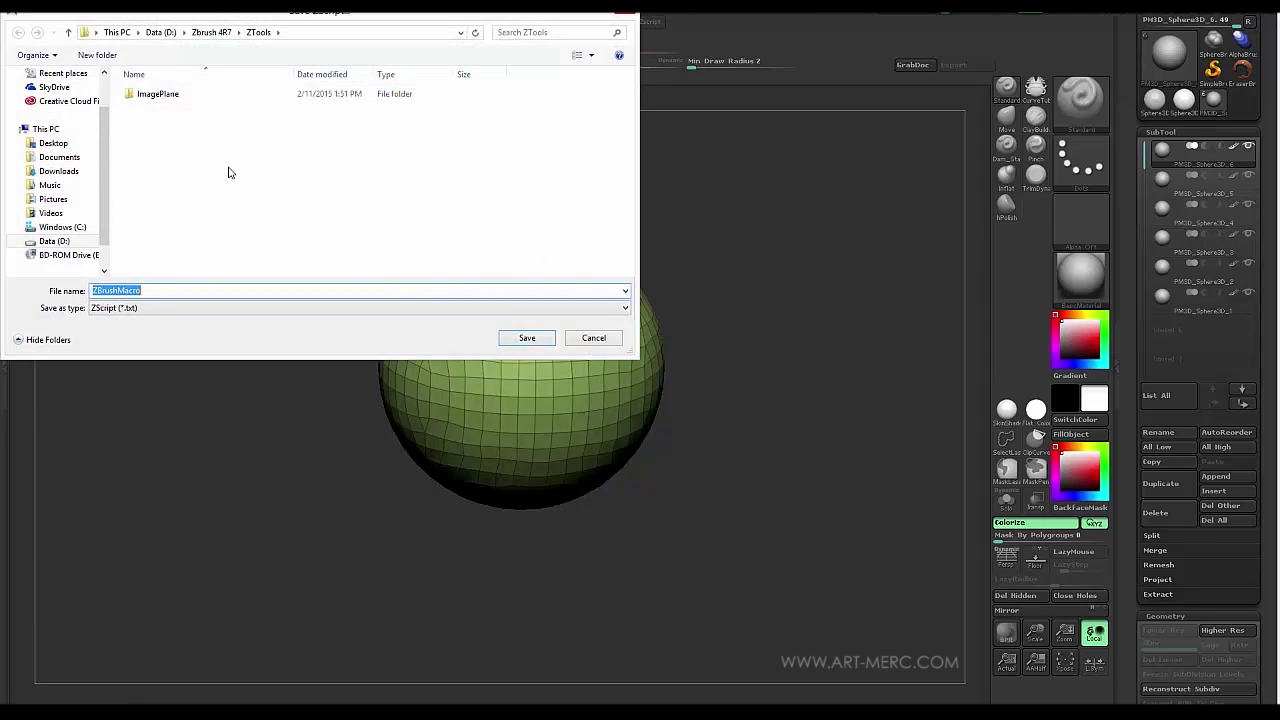
pyautogui.click(214, 32)
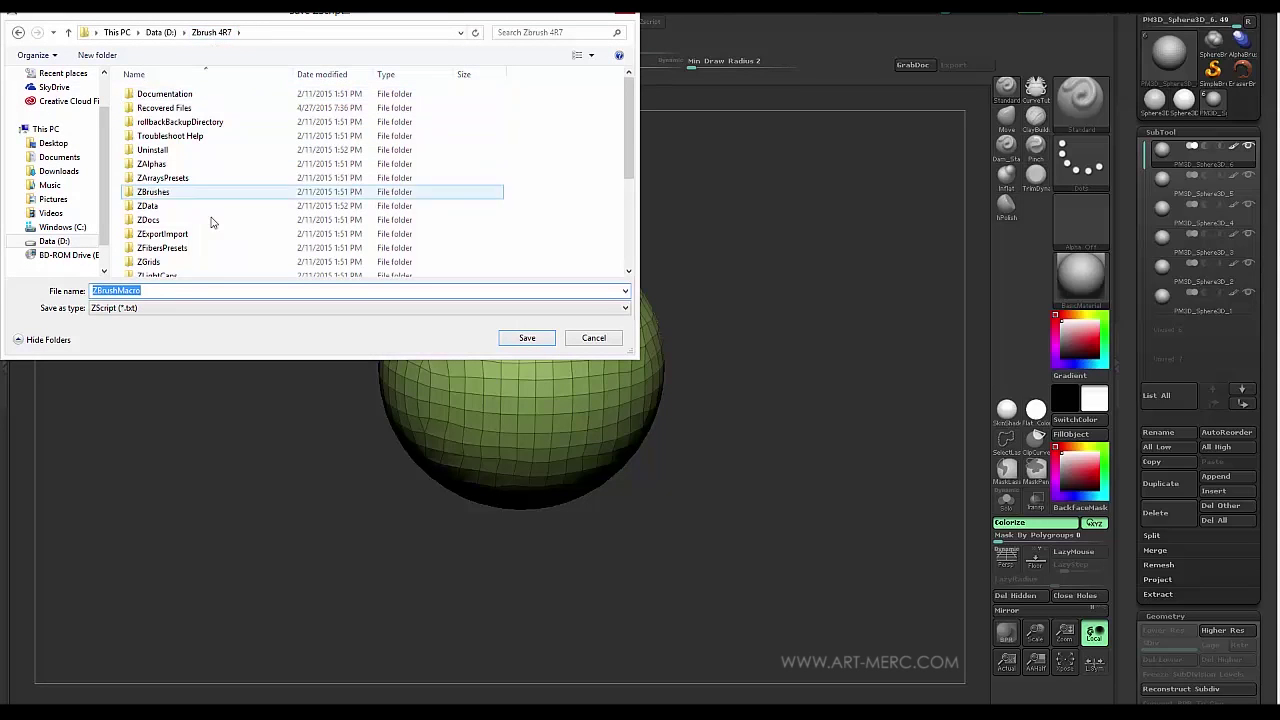
pyautogui.moveTo(628, 153); pyautogui.dragTo(624, 250)
pyautogui.doubleClick(157, 202)
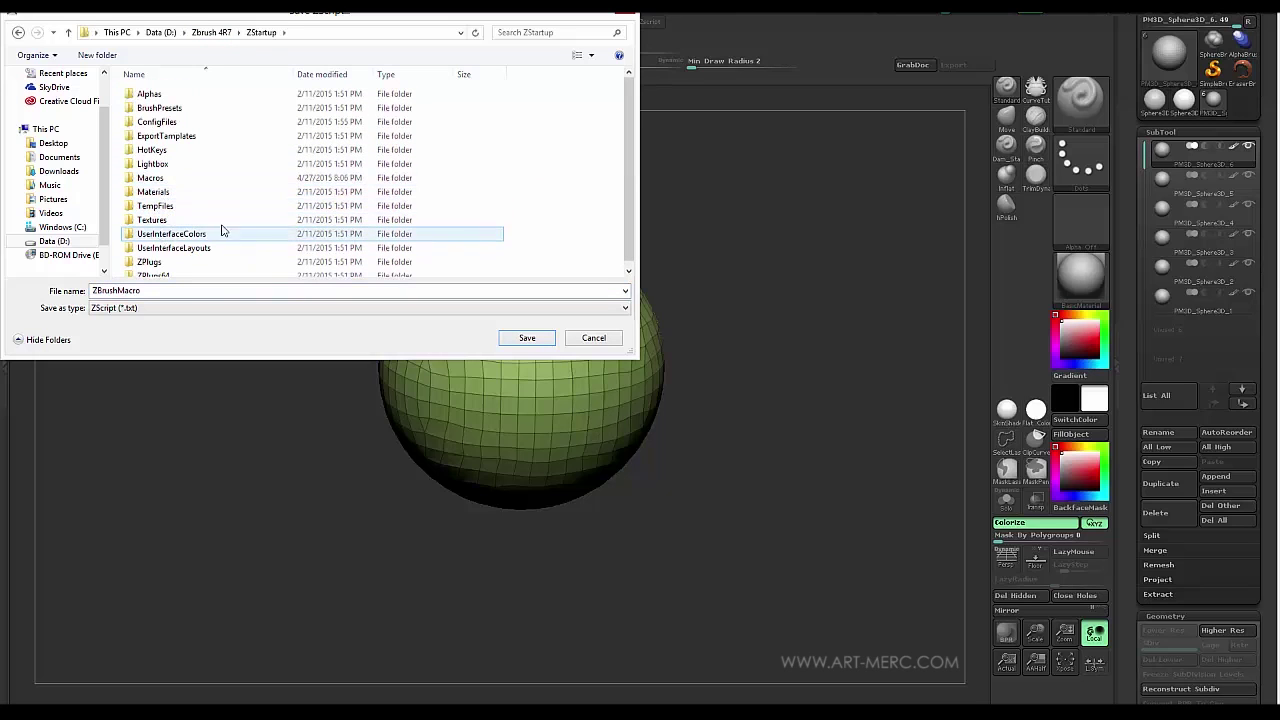
pyautogui.moveTo(630, 162); pyautogui.dragTo(630, 173)
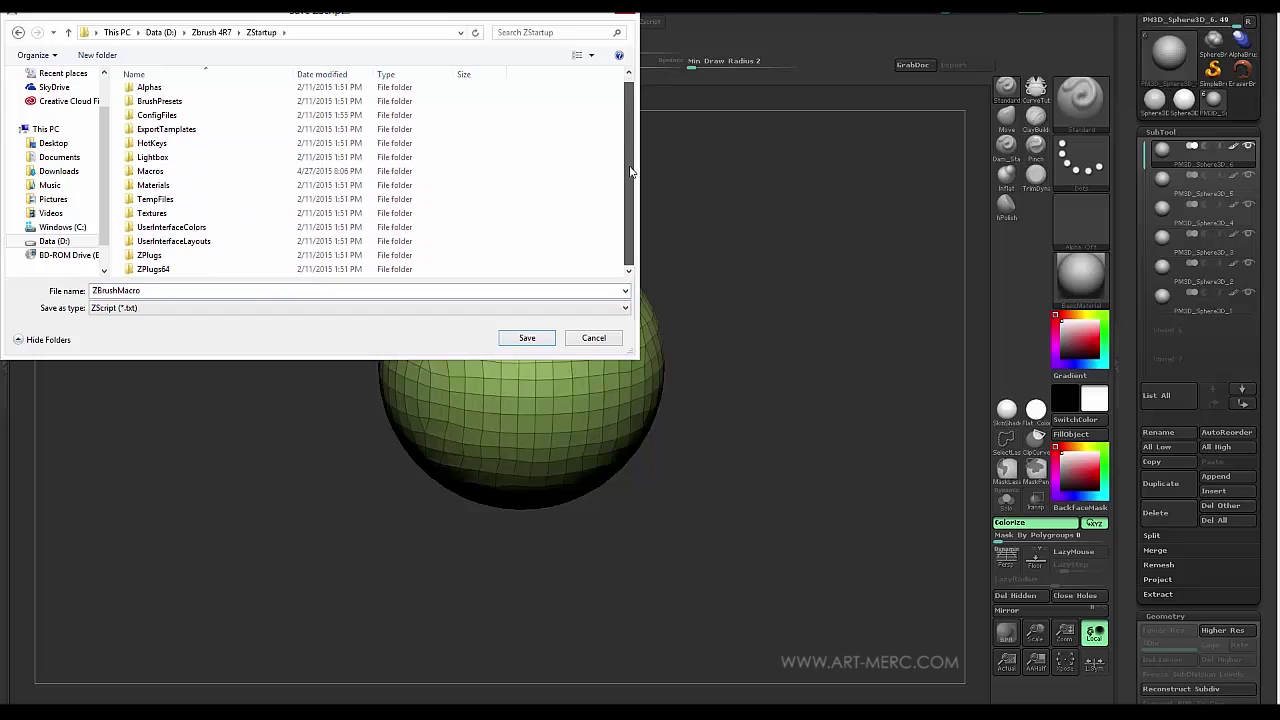
pyautogui.doubleClick(147, 171)
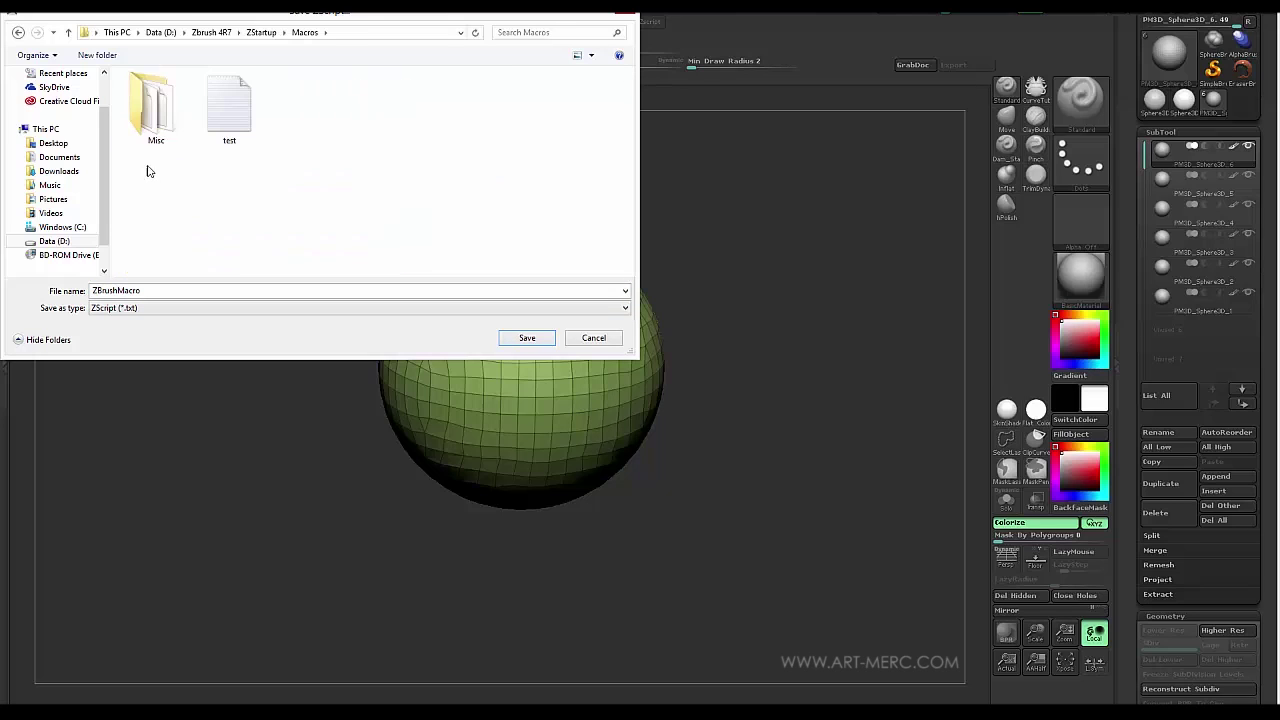
pyautogui.doubleClick(153, 112)
pyautogui.doubleClick(143, 289)
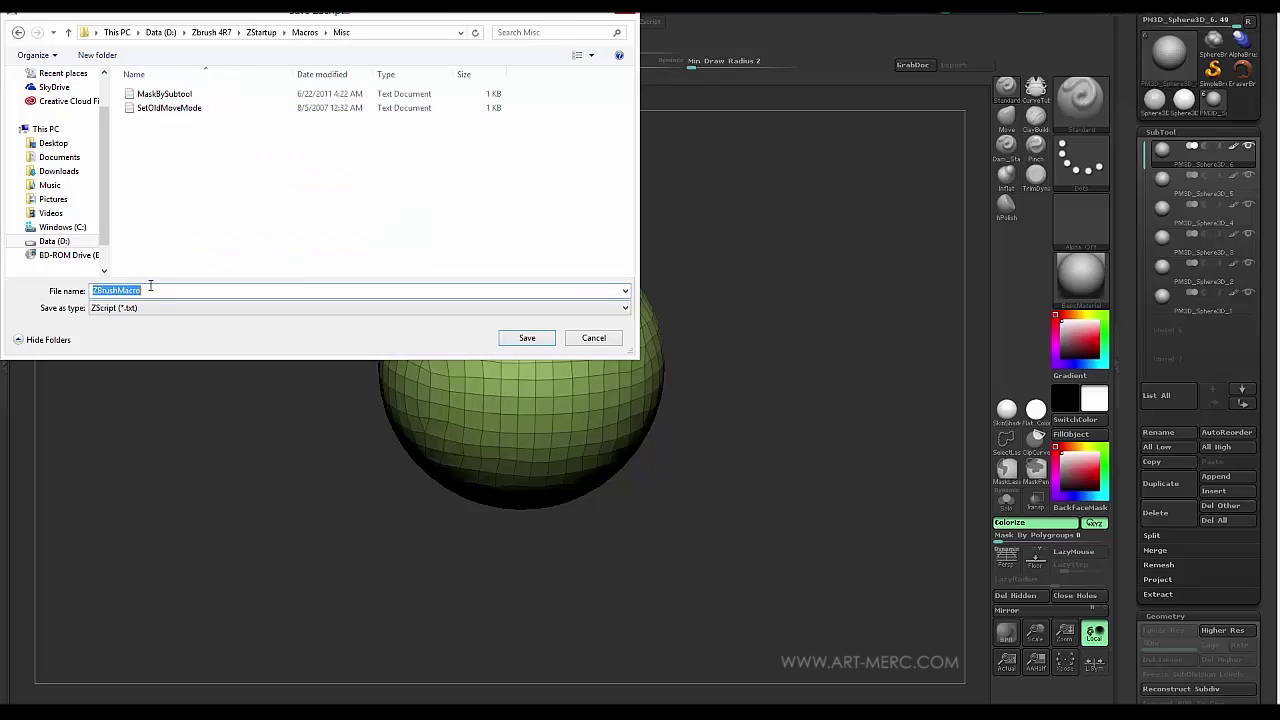
pyautogui.write('macro tutorial')
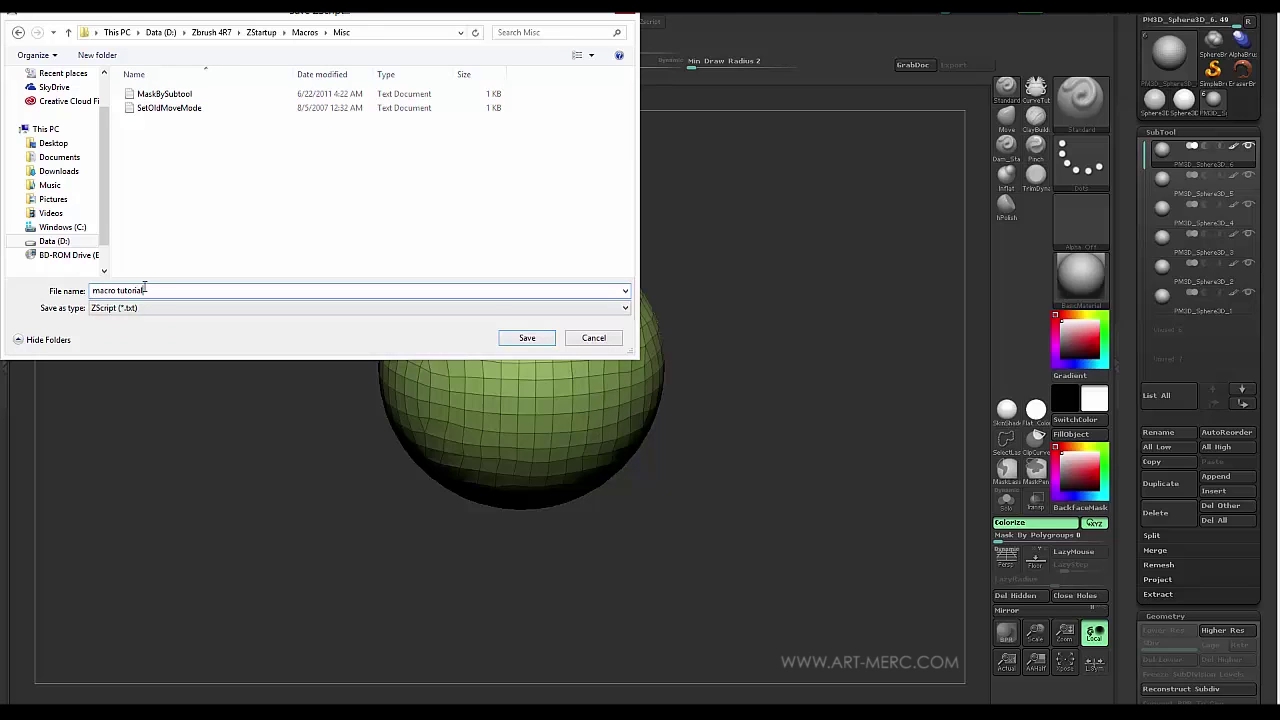
pyautogui.press('Return')
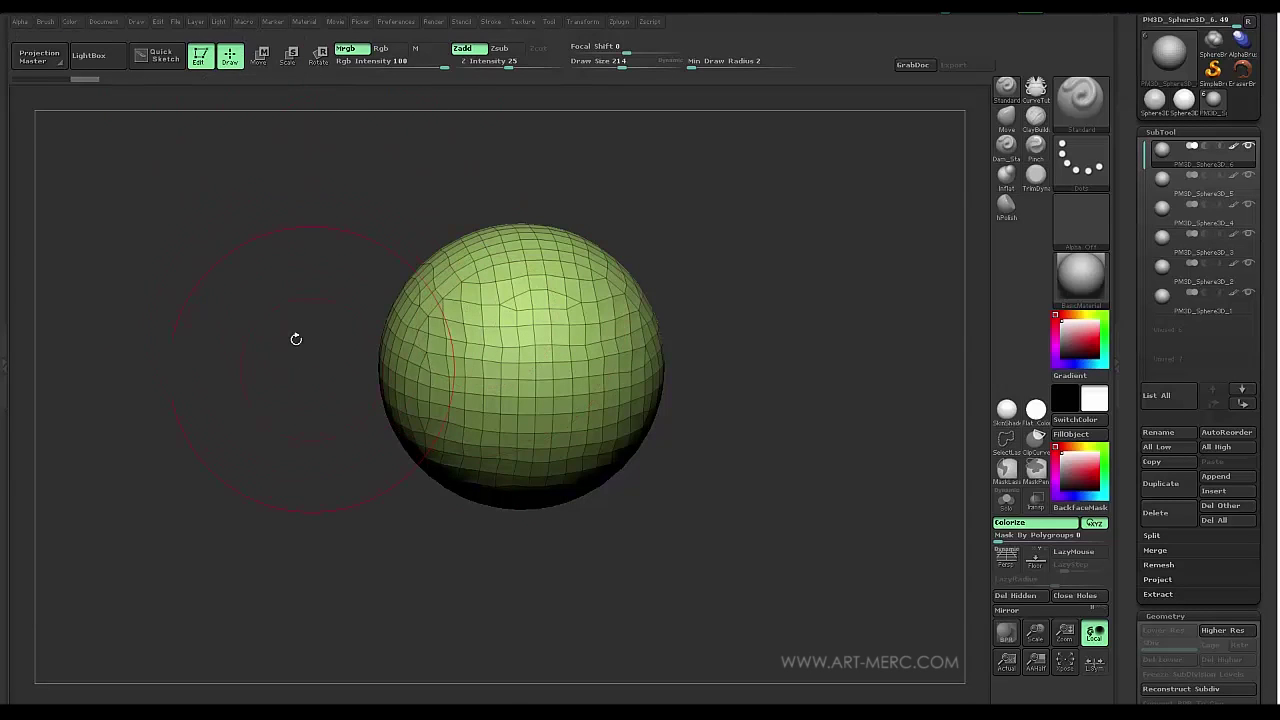
# Exit Edit mode, clear the canvas and run the "macro tutorial" macro
pyautogui.press('t')
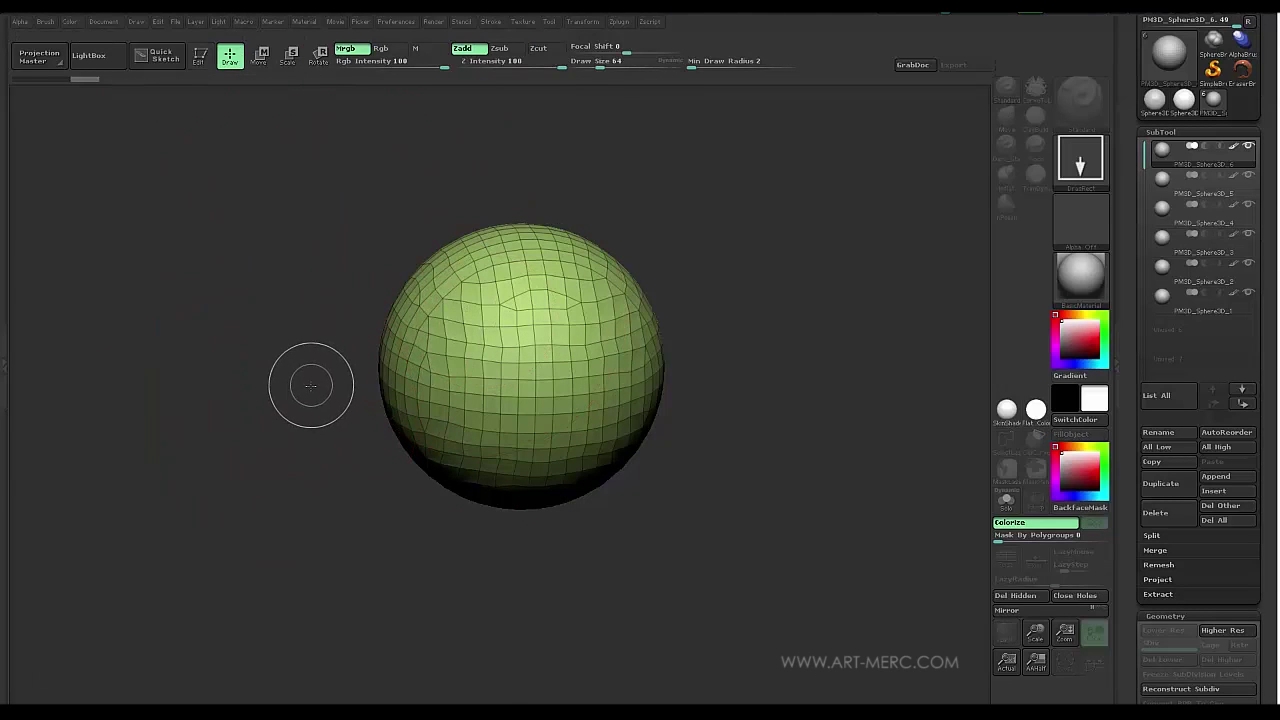
pyautogui.hotkey('ctrl', 'n')
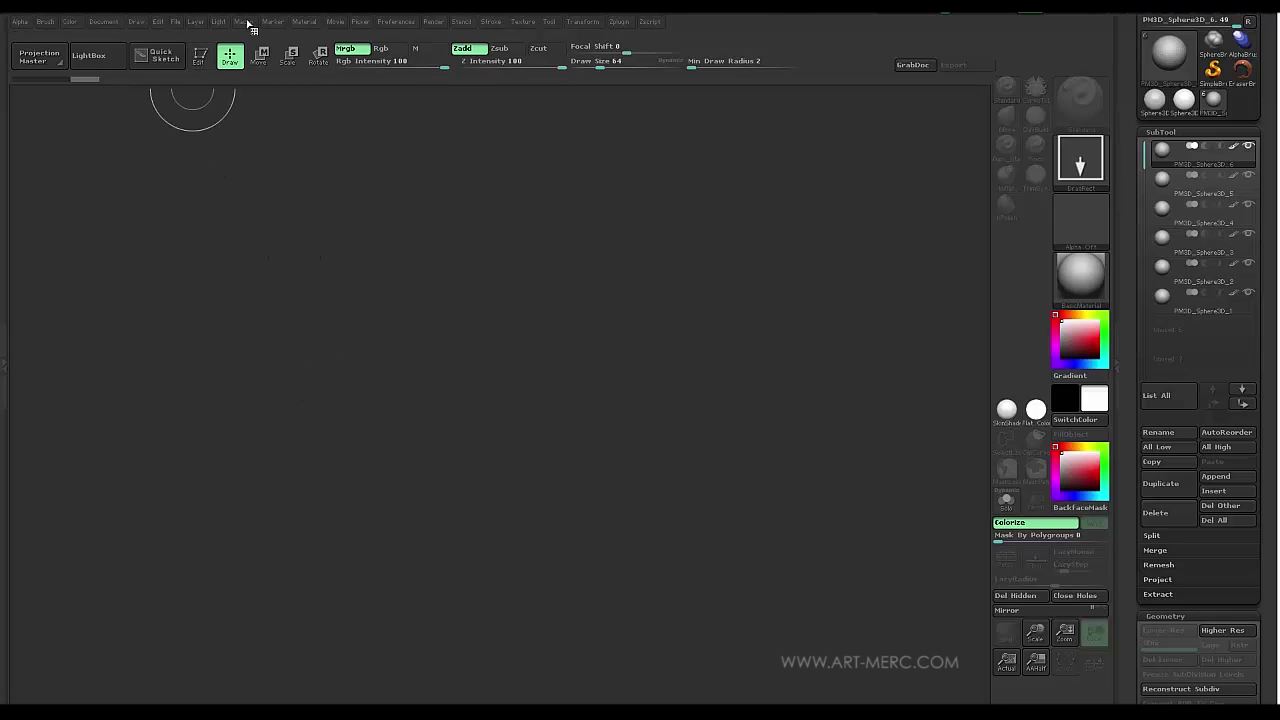
pyautogui.click(247, 22)
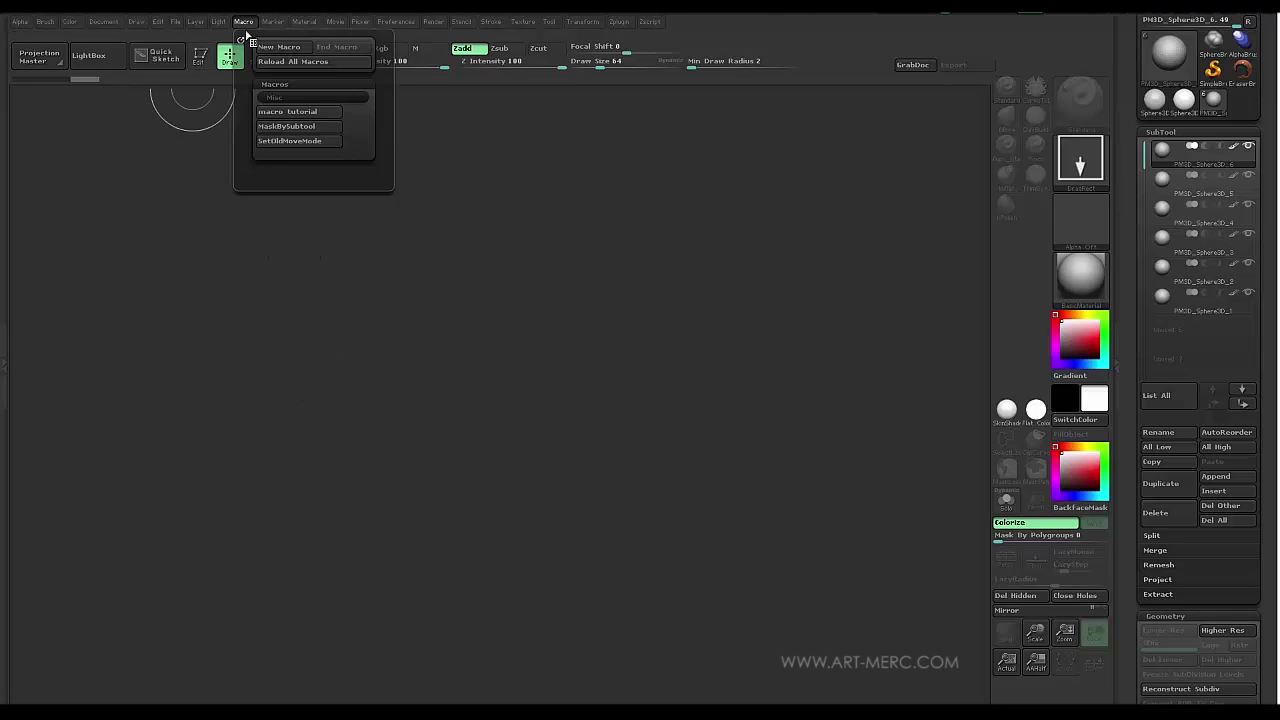
pyautogui.click(290, 98)
pyautogui.click(274, 86)
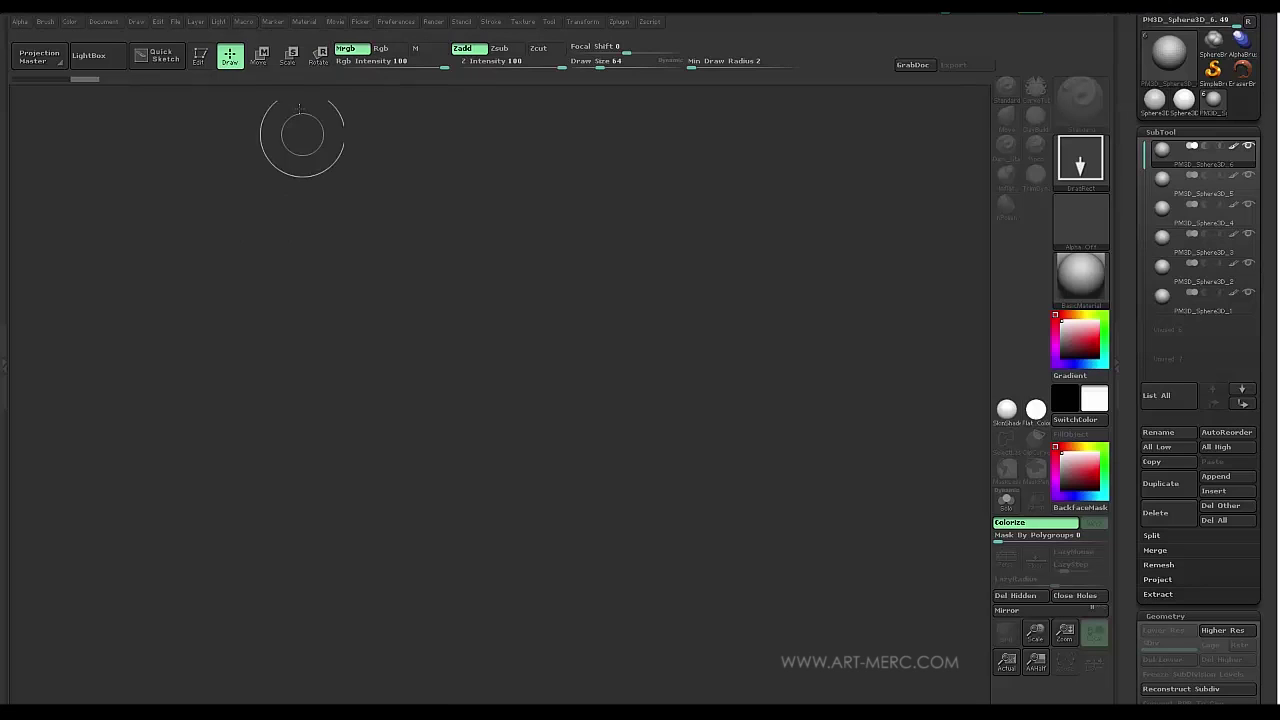
pyautogui.click(243, 22)
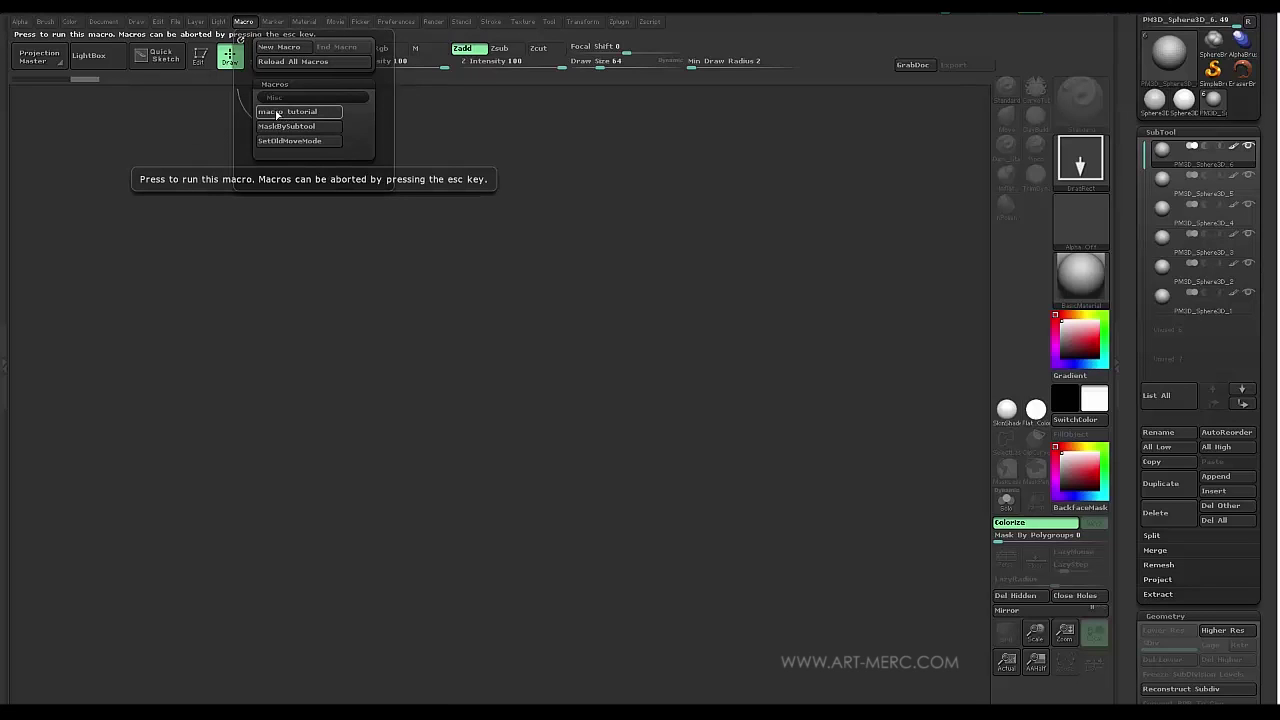
pyautogui.click(277, 113)
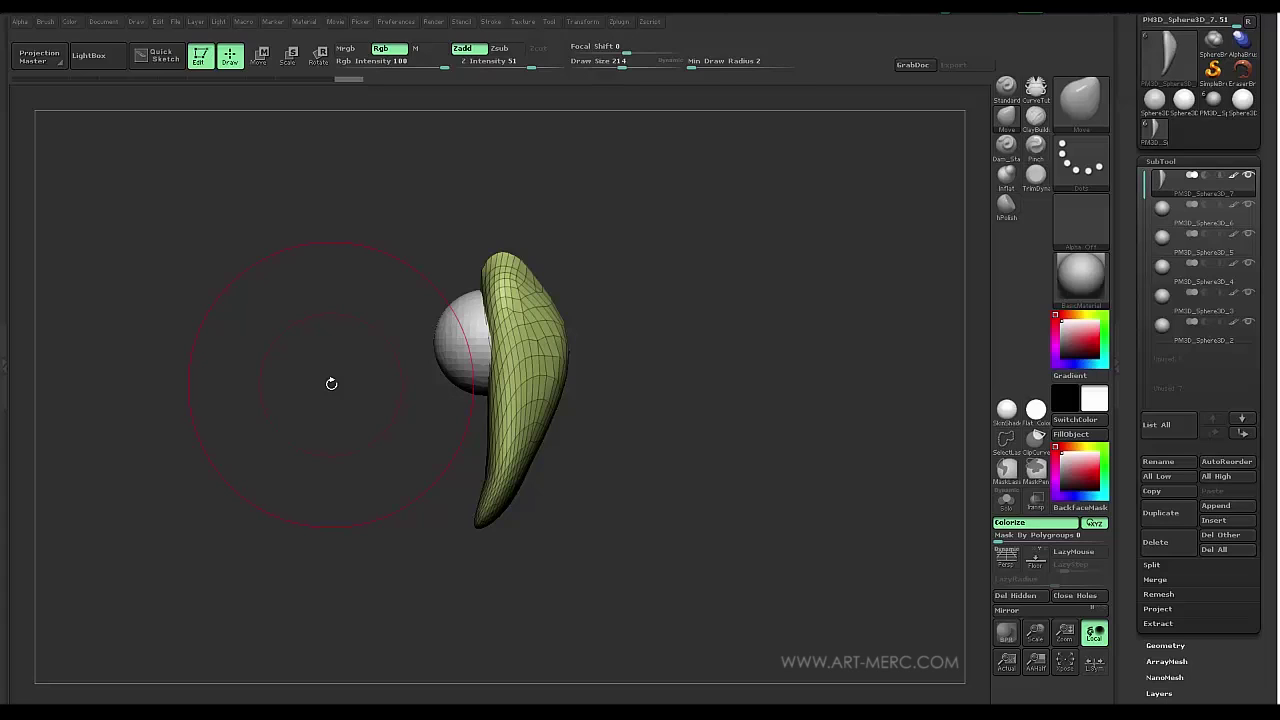
pyautogui.moveTo(389, 300)
pyautogui.mouseDown()
pyautogui.moveTo(331, 294)
pyautogui.moveTo(342, 374)
pyautogui.moveTo(414, 371)
pyautogui.moveTo(348, 440)
pyautogui.moveTo(340, 374)
pyautogui.moveTo(341, 426)
pyautogui.moveTo(326, 386)
pyautogui.moveTo(329, 294)
pyautogui.moveTo(308, 366)
pyautogui.moveTo(379, 375)
pyautogui.moveTo(543, 300)
pyautogui.moveTo(500, 480)
pyautogui.moveTo(367, 505)
pyautogui.moveTo(345, 450)
pyautogui.moveTo(357, 391)
pyautogui.moveTo(300, 509)
pyautogui.moveTo(307, 450)
pyautogui.moveTo(343, 414)
pyautogui.moveTo(571, 366)
pyautogui.moveTo(557, 386)
pyautogui.moveTo(554, 327)
pyautogui.moveTo(522, 298)
pyautogui.mouseUp()
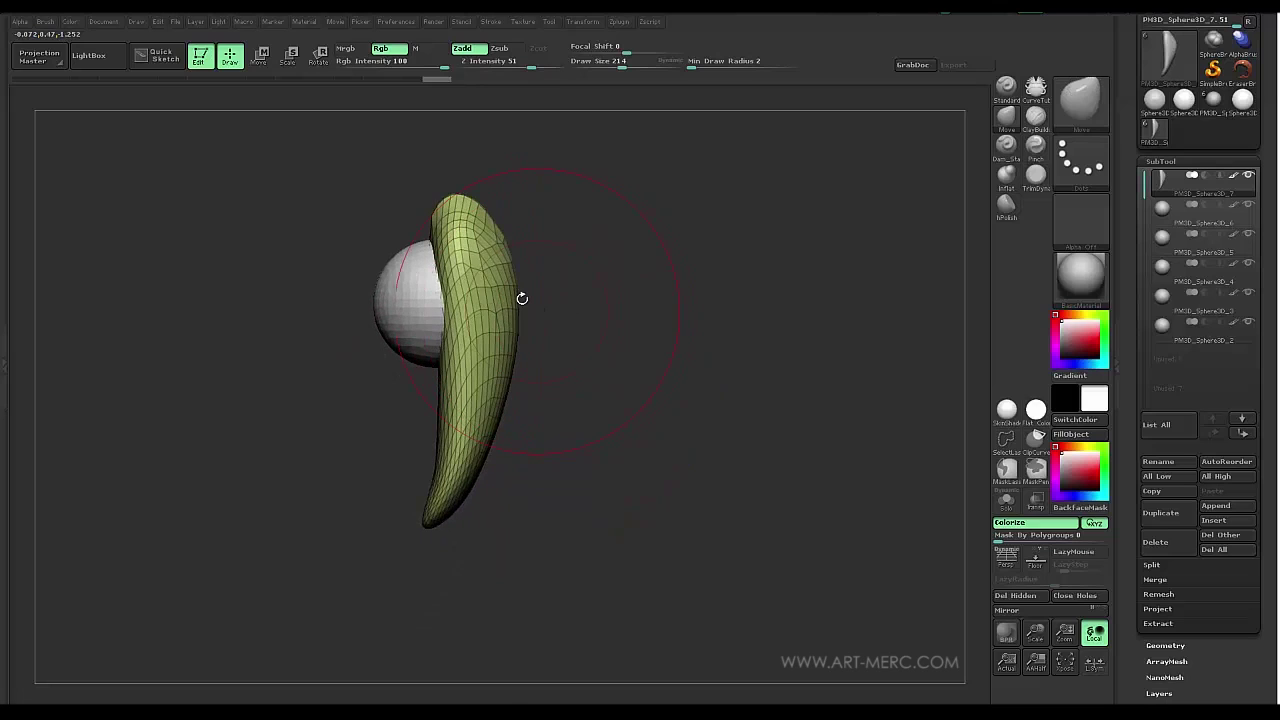